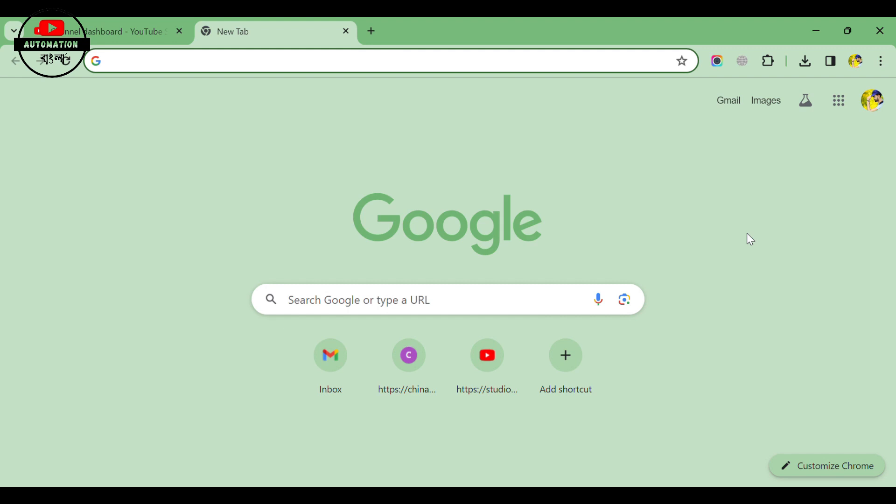
Search Google for chat gpt 4, open OpenAI's GPT-4 page and launch ChatGPT from it
click(354, 301)
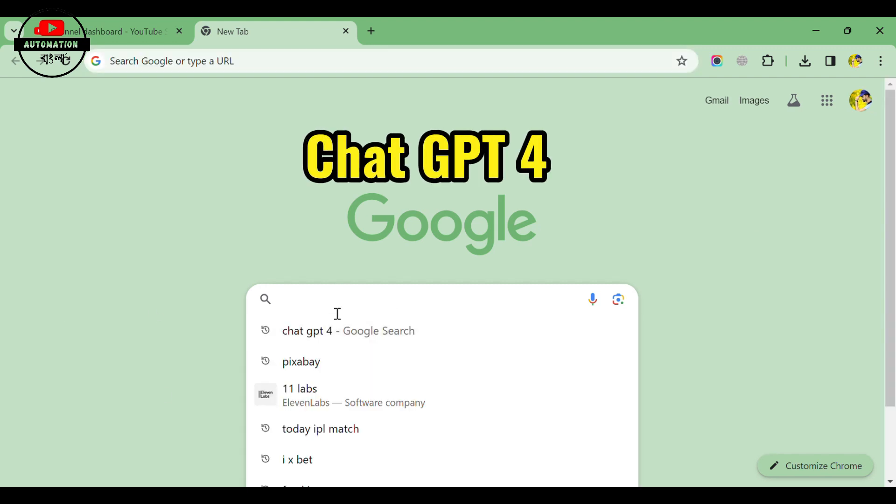
text(cha)
key(Return)
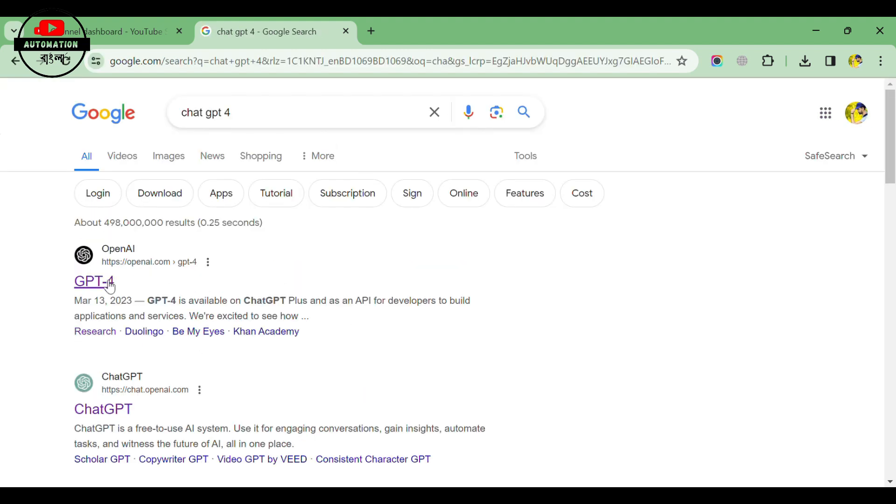
click(87, 284)
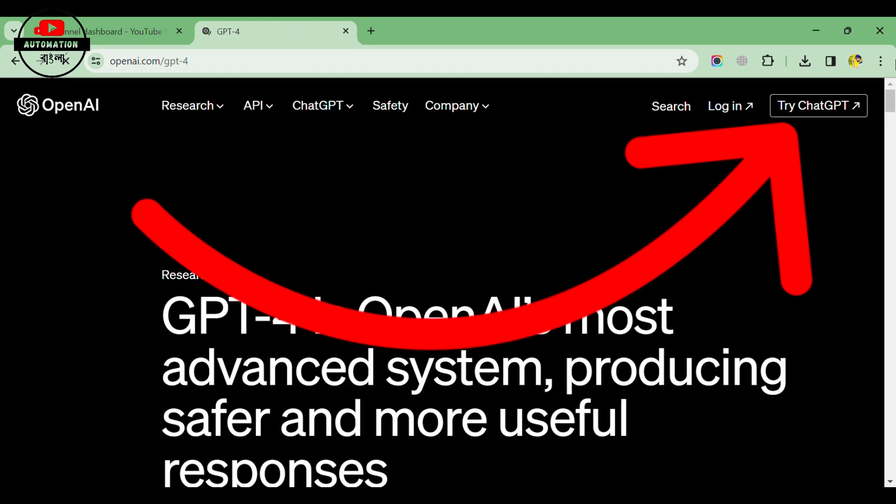
click(807, 105)
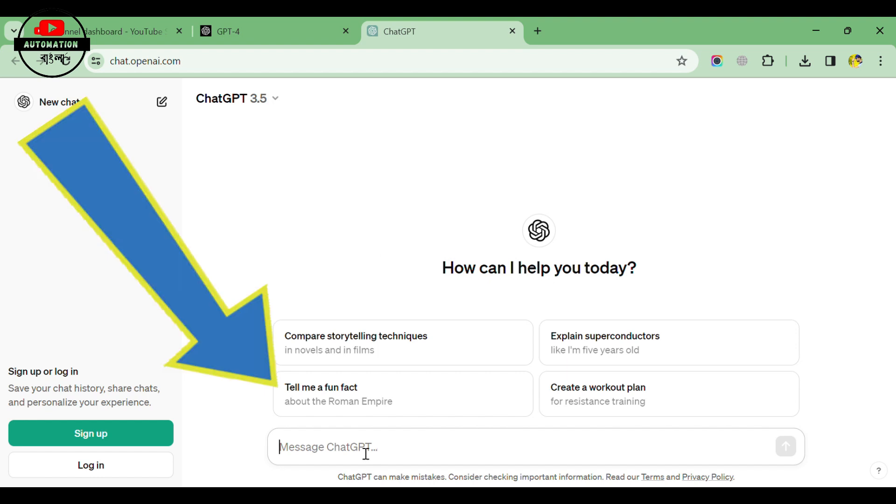
Send ChatGPT the prompt "Video script writing on " Power full motivation Speech's"" and copy the generated script
text(Video script writing on " Power full motivation Speech")
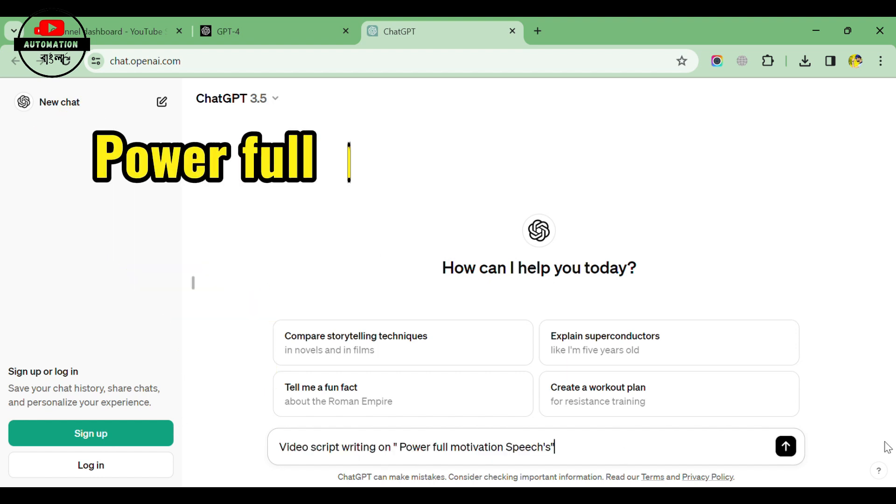
click(786, 447)
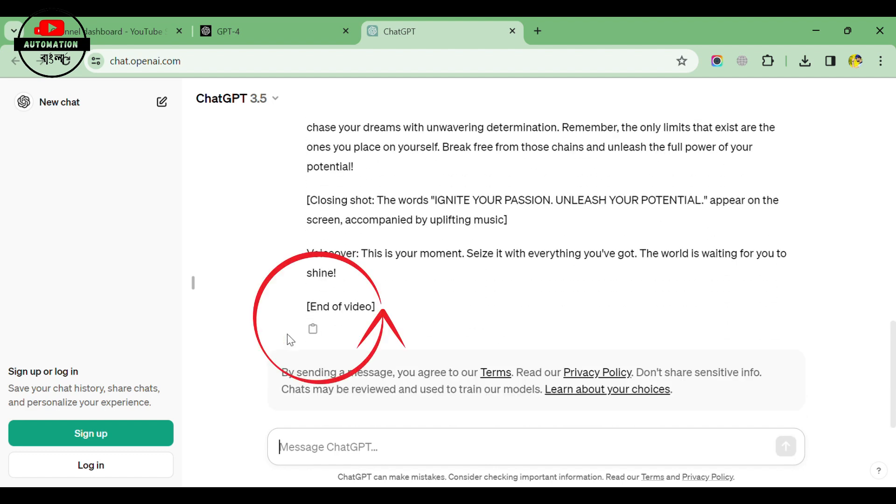
click(313, 329)
Create a blank Google Docs document in a new tab and paste the copied script into it
click(538, 31)
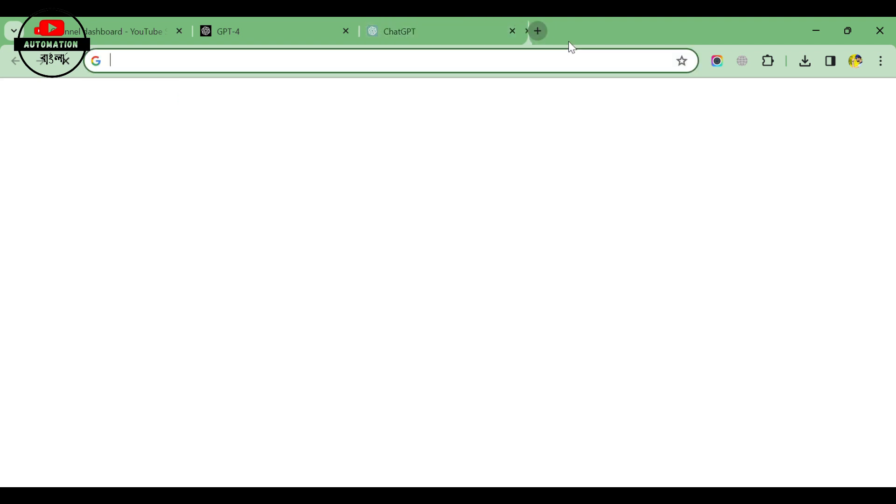
click(839, 100)
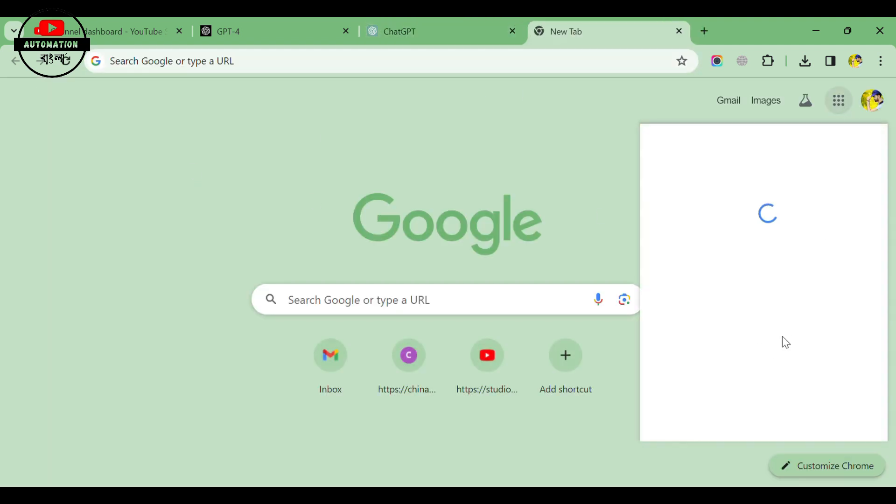
scroll(848, 324, down, 3)
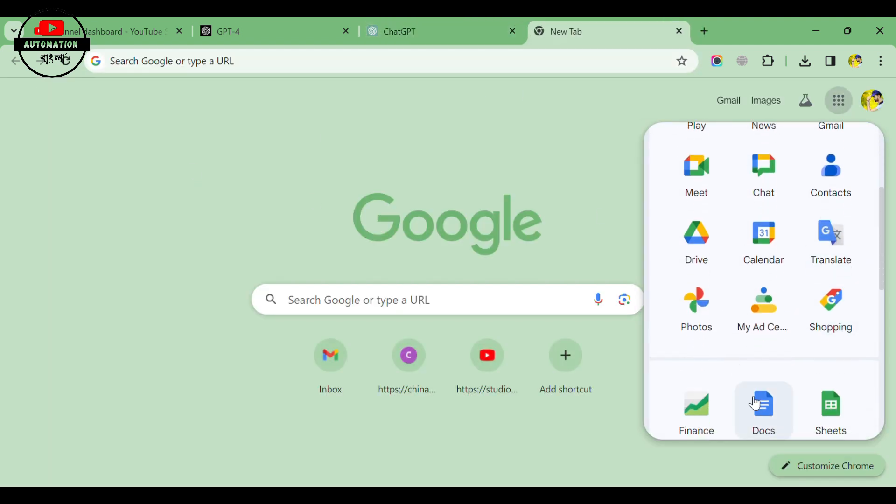
click(765, 406)
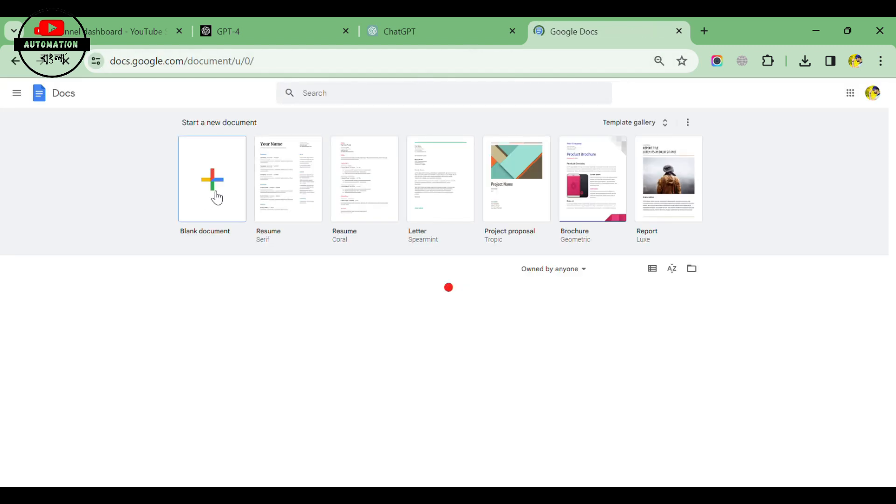
click(211, 179)
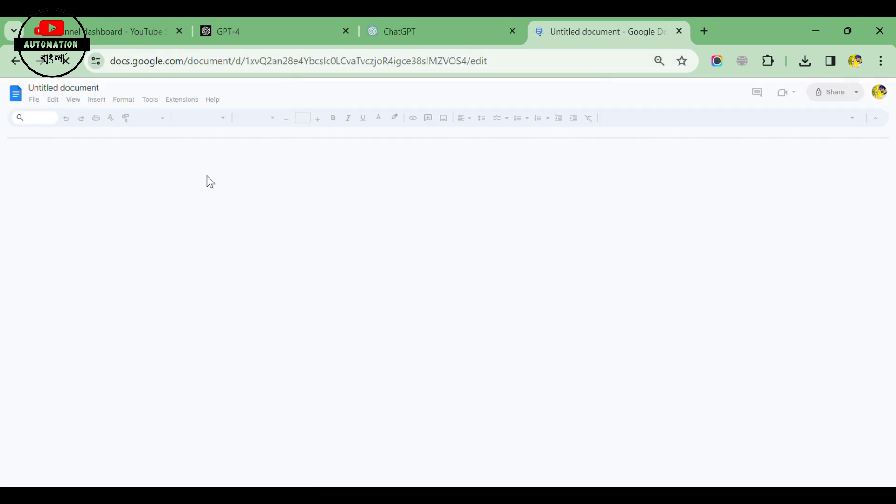
key(ctrl+v)
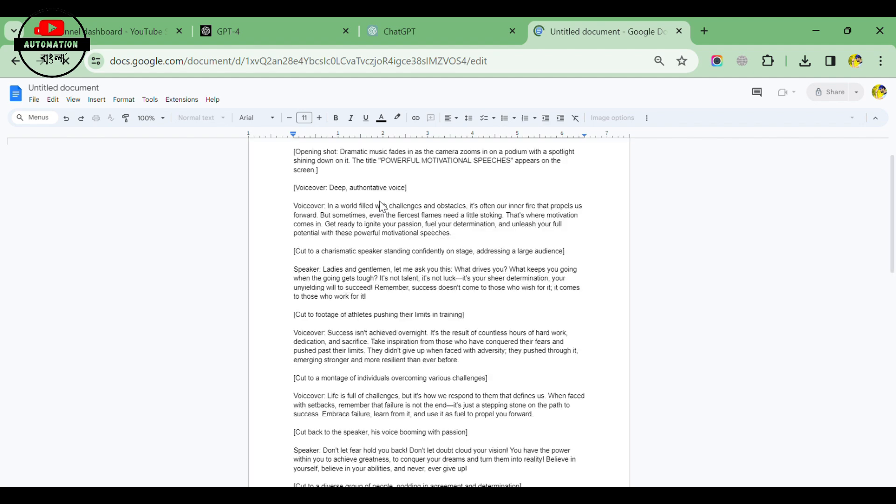
scroll(380, 205, down, 5)
scroll(288, 328, up, 6)
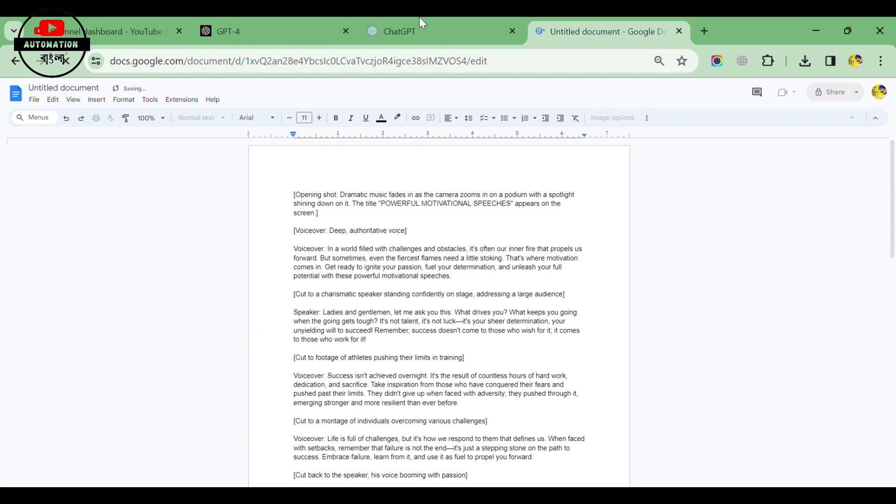
ctrl+scroll(411, 248, up, 4)
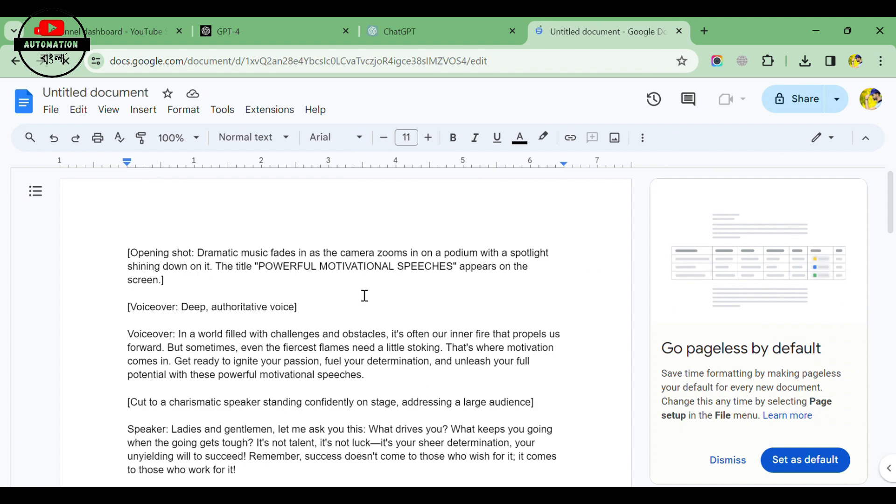
Delete the opening shot, deep-voice and charismatic-speaker cues, along with the first Voiceover and Speaker labels
drag(321, 314, 94, 260)
key(BackSpace)
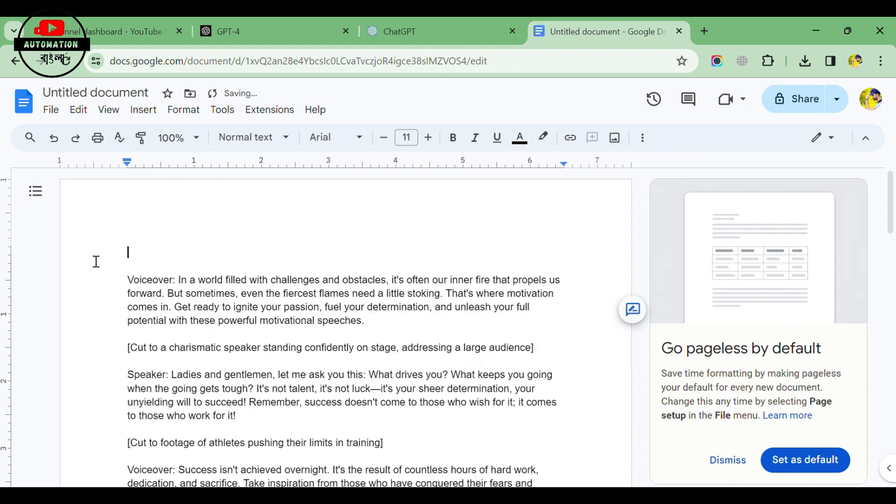
drag(177, 280, 88, 268)
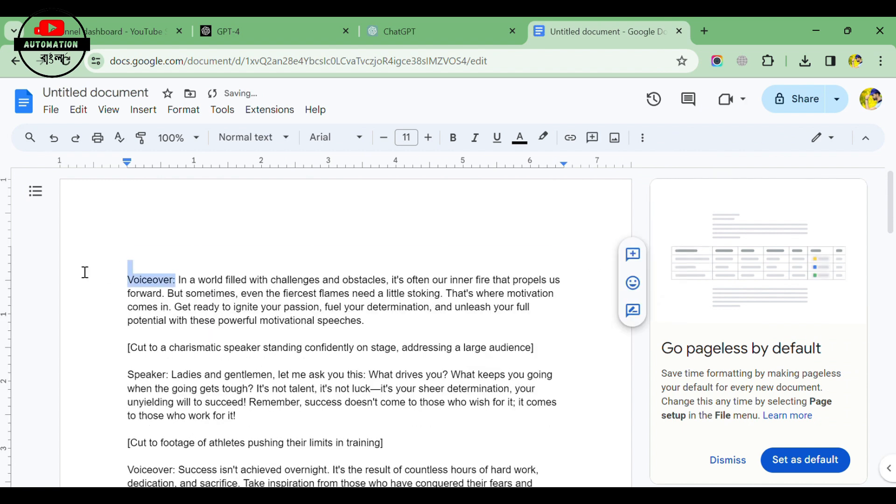
key(BackSpace)
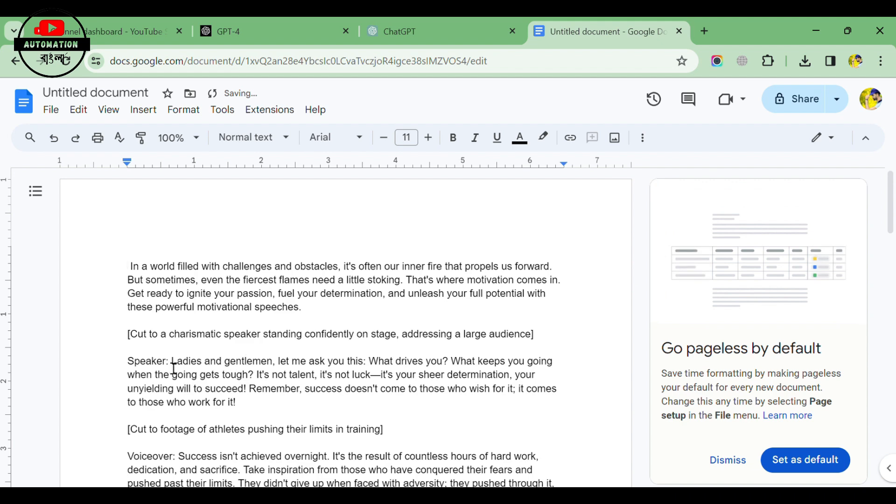
drag(172, 363, 130, 344)
key(BackSpace)
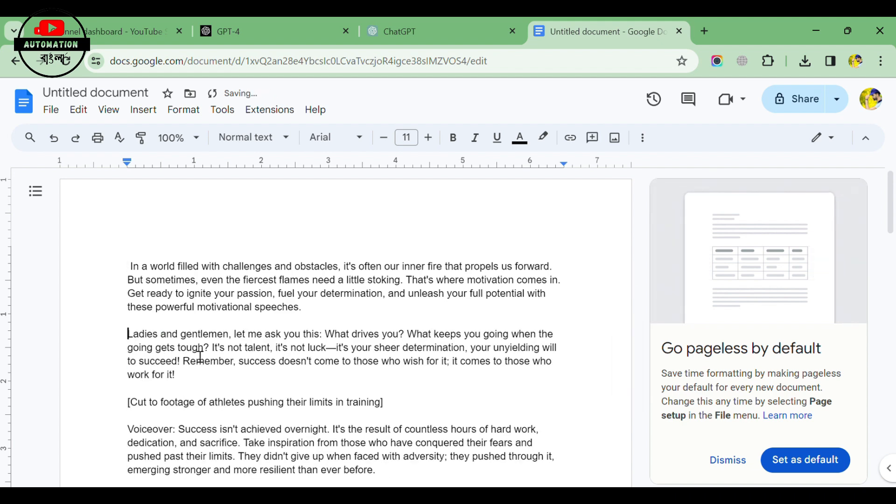
Delete the athletes-in-training and montage-of-individuals cues together with the Voiceover labels following them
scroll(176, 345, down, 2)
drag(186, 361, 117, 334)
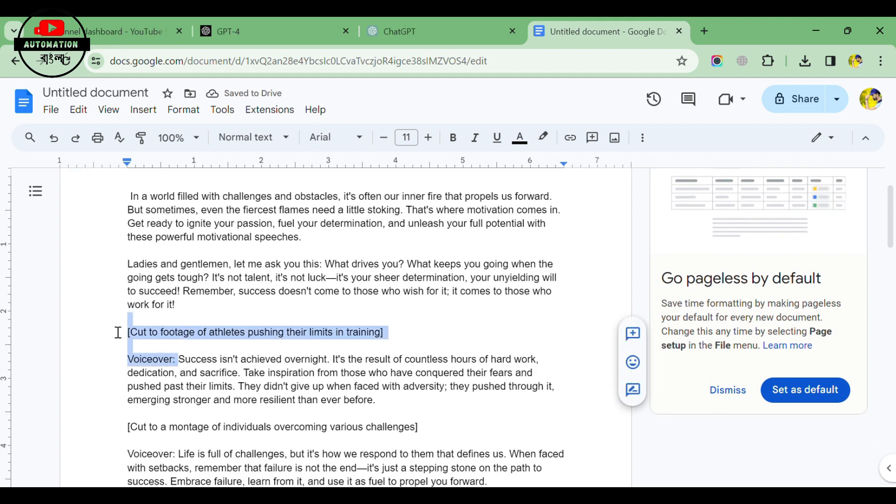
key(BackSpace)
scroll(188, 350, down, 2)
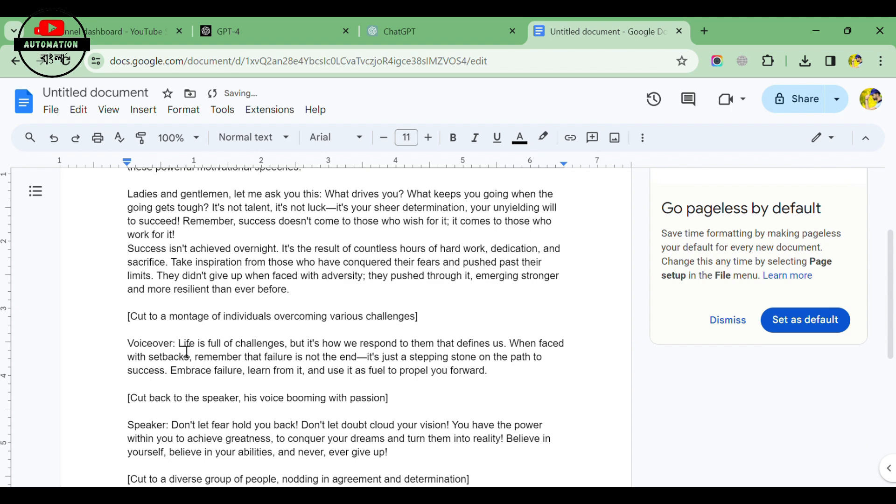
drag(185, 350, 119, 327)
key(BackSpace)
Delete the booming-voice speaker cue with its Speaker label and the diverse-group cue with its Voiceover label
scroll(195, 333, down, 2)
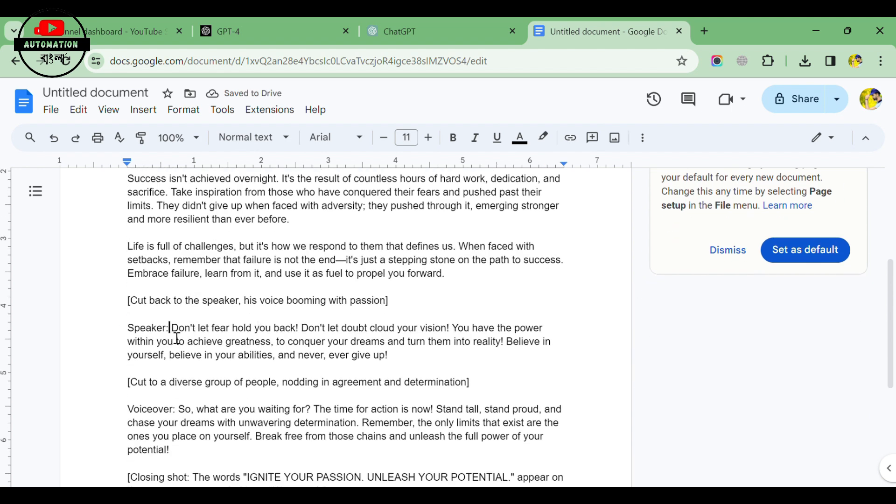
drag(172, 329, 128, 301)
key(BackSpace)
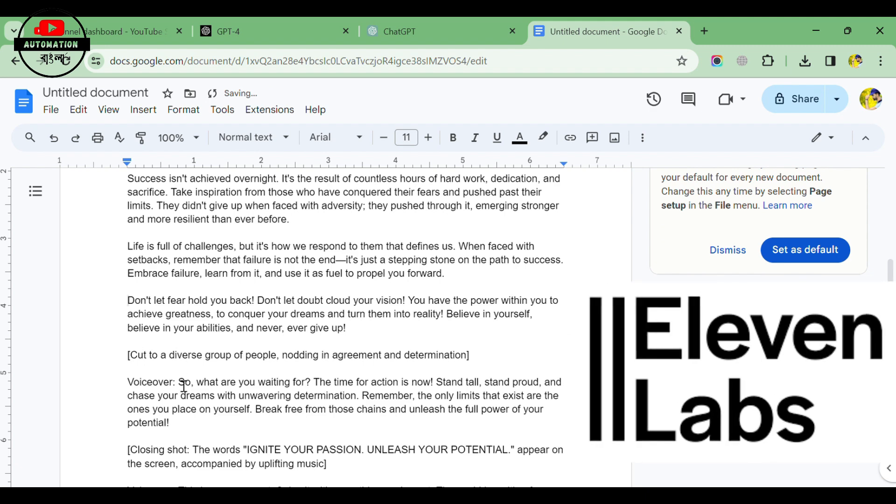
drag(178, 382, 128, 349)
key(BackSpace)
Delete the closing shot cue, the last Voiceover label and the [End of video] line
scroll(169, 363, down, 1)
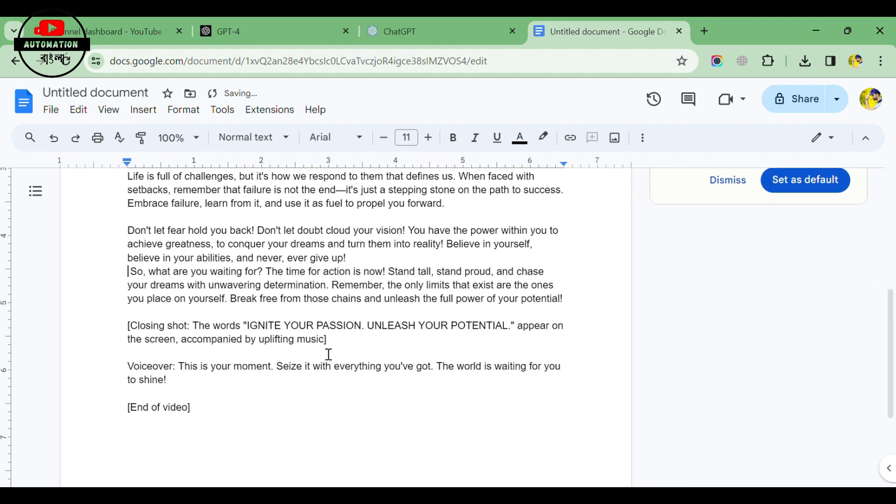
drag(329, 355, 128, 326)
key(BackSpace)
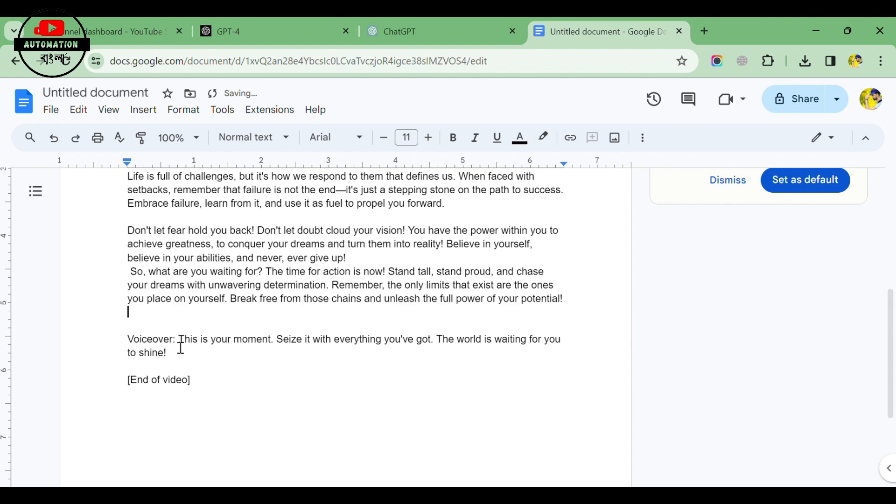
drag(180, 344, 128, 340)
key(BackSpace)
drag(191, 368, 125, 370)
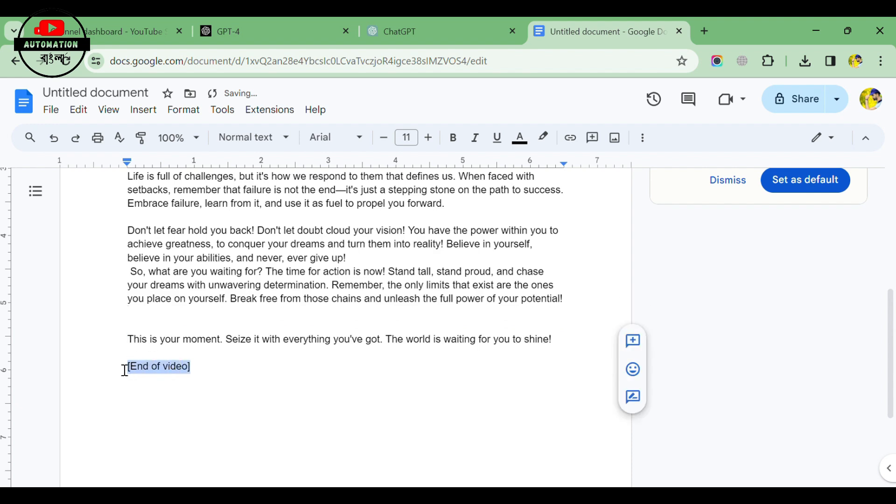
key(BackSpace)
Review the cleaned script and remove the blank line above its first paragraph
scroll(427, 326, up, 6)
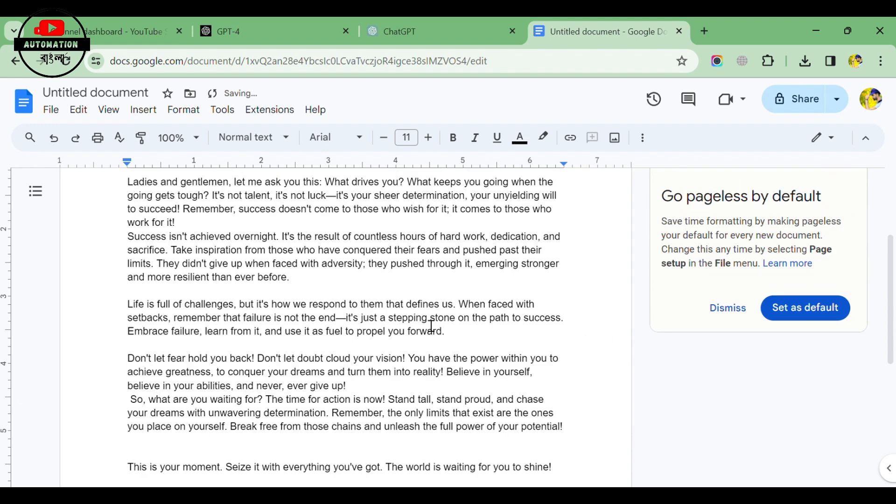
scroll(362, 296, down, 10)
scroll(424, 324, up, 10)
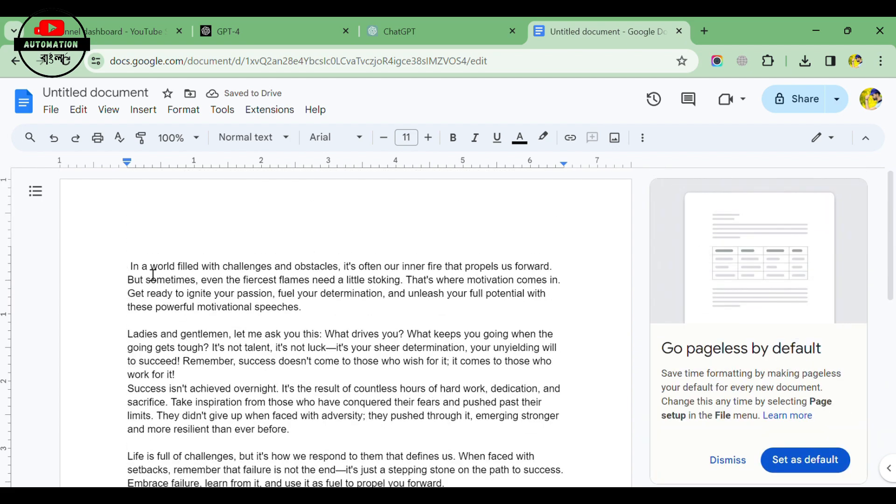
key(BackSpace)
Add the closing line "So If you like my video Please subscribe to my channel ." at the script's end
scroll(367, 310, down, 1)
scroll(367, 310, down, 6)
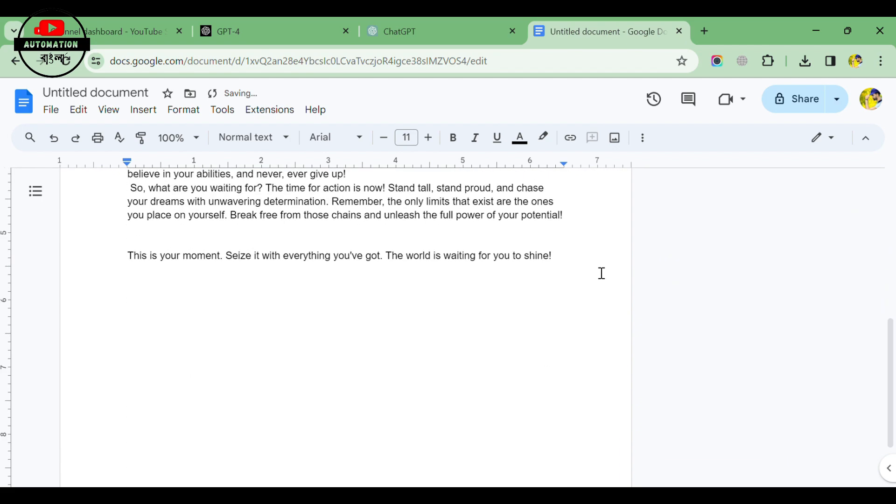
key(Return)
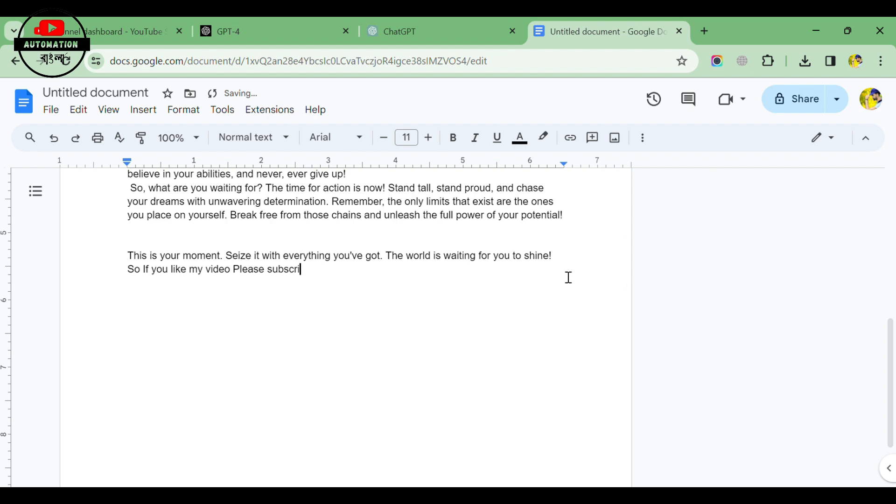
text(be to m)
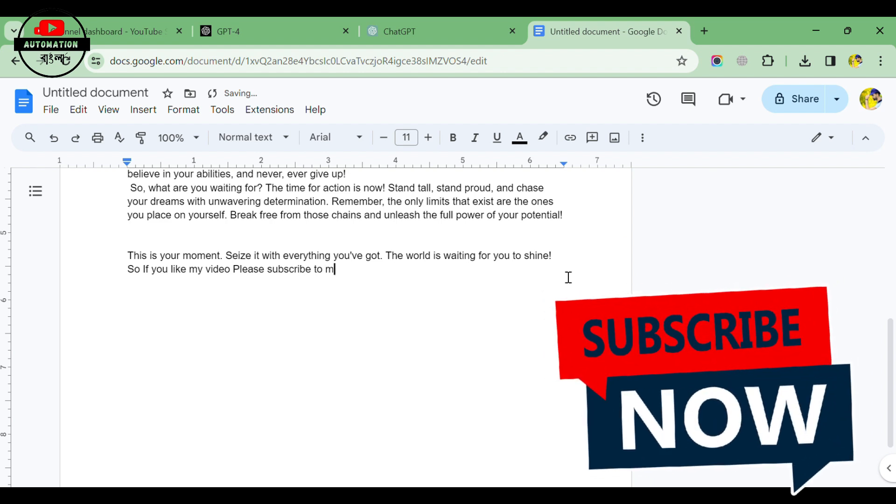
text(y channel .)
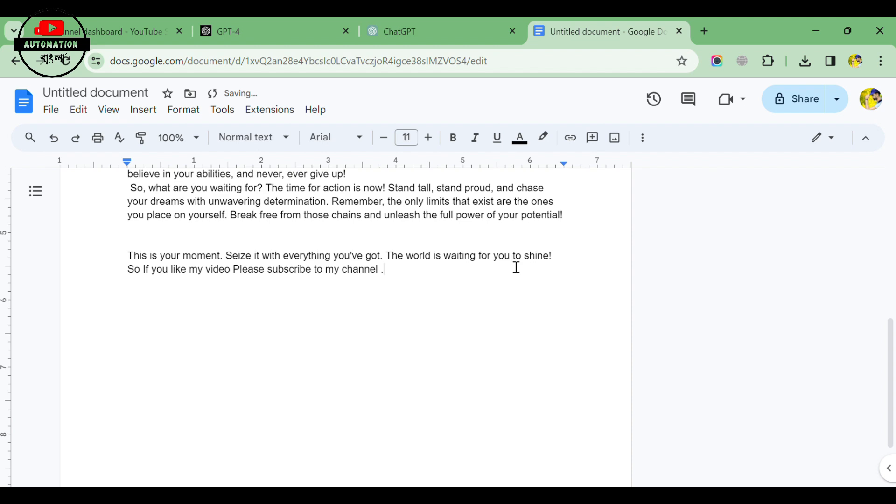
Select the entire script, search Google for 11 labs in a new tab and open the ElevenLabs website
key(ctrl+a)
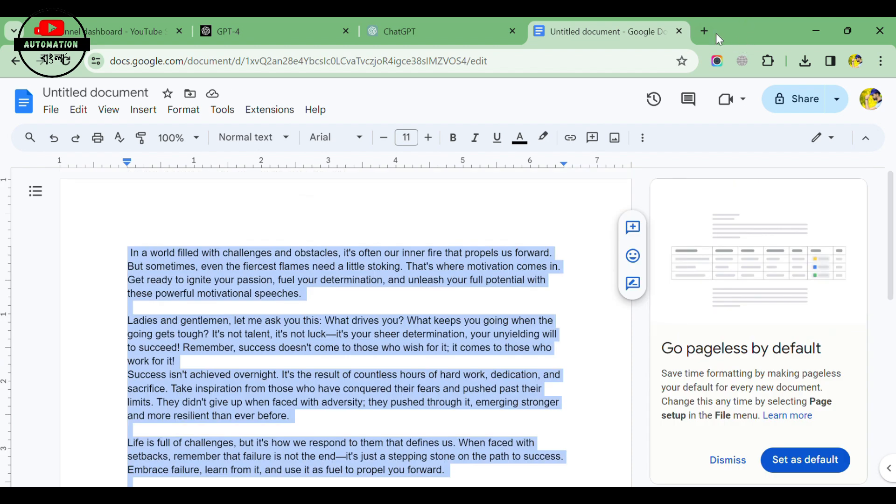
key(ctrl+t)
click(346, 311)
text(11)
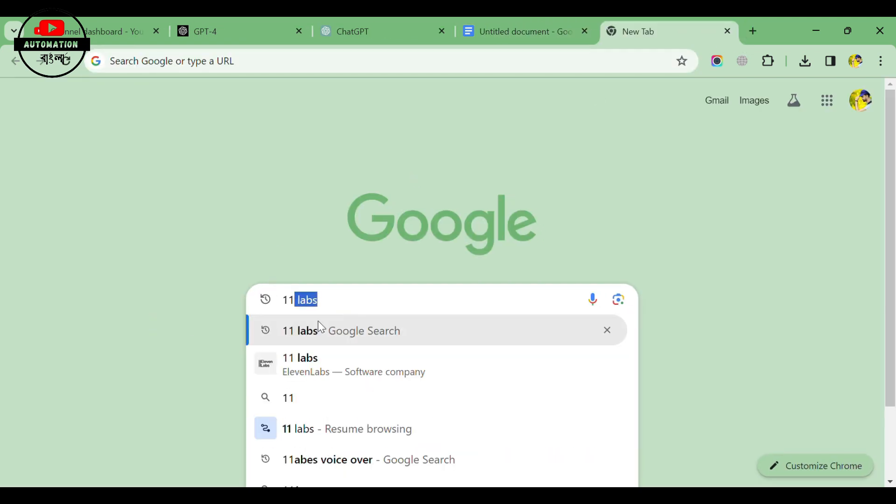
key(Return)
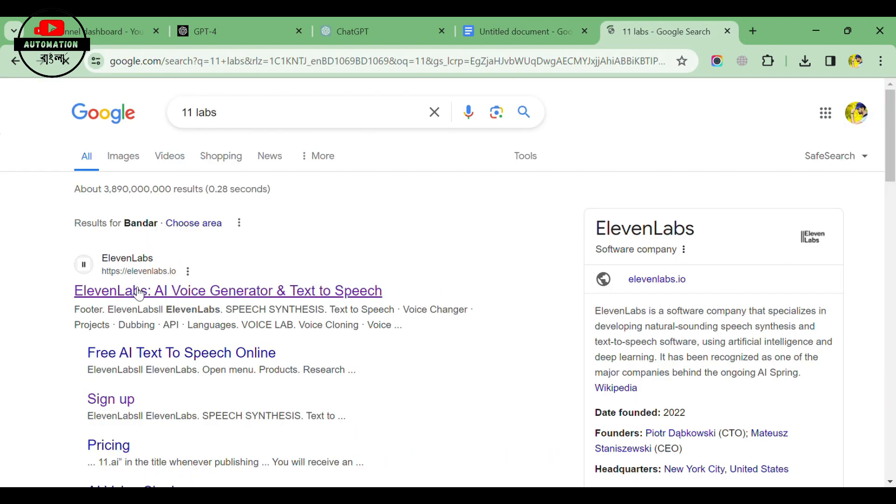
click(214, 288)
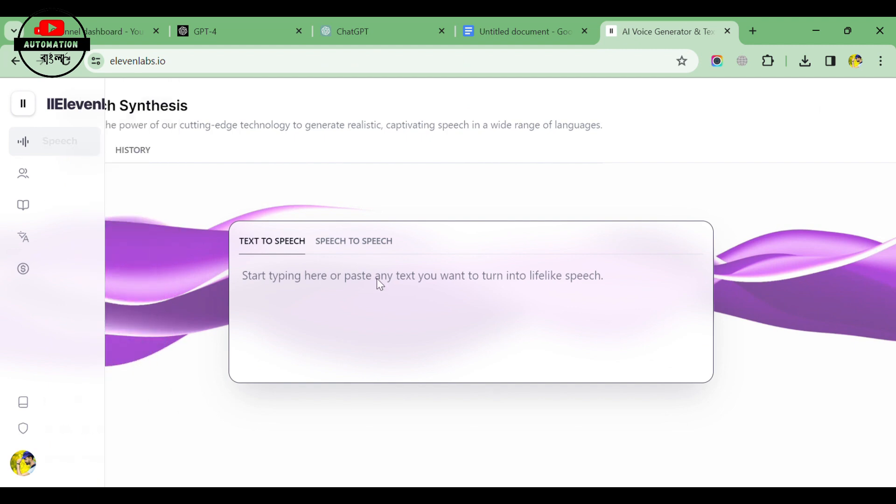
Paste the script into the text-to-speech field, check it over and generate speech with the Adam voice
click(292, 292)
key(ctrl+v)
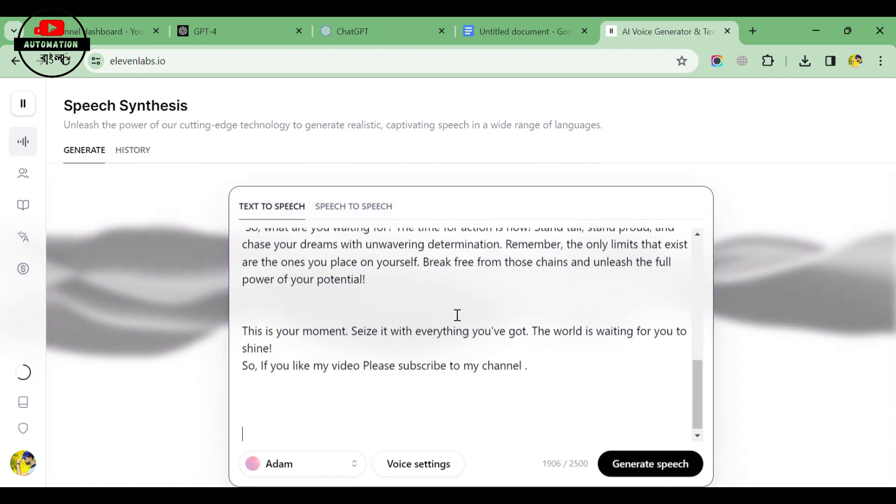
scroll(456, 360, up, 10)
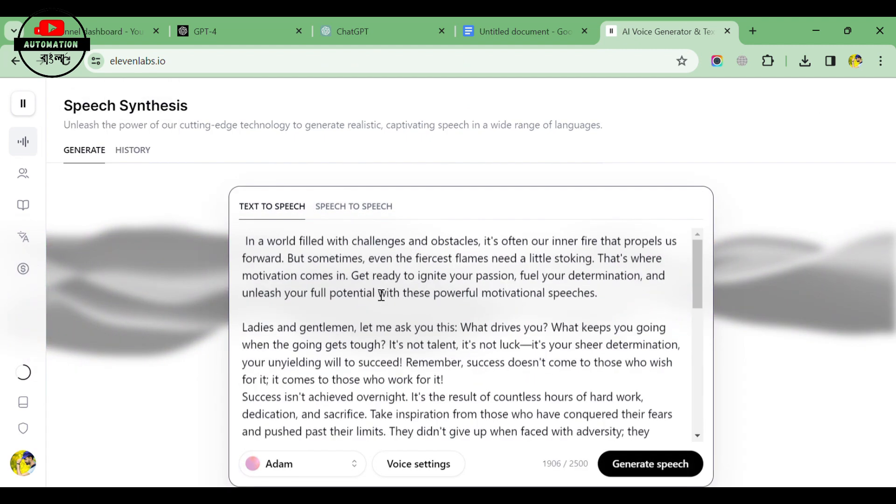
scroll(460, 356, down, 5)
scroll(460, 356, up, 5)
click(651, 464)
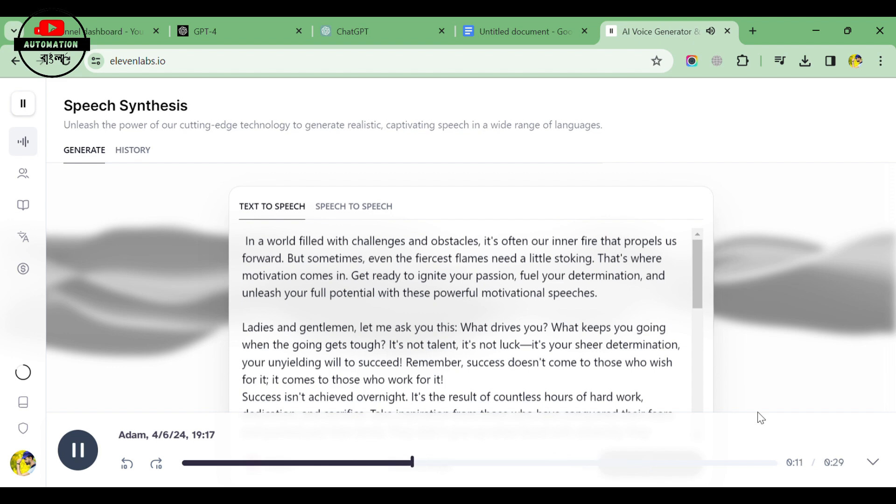
Search Google for pixabay in a new tab and open the Pixabay website
click(753, 31)
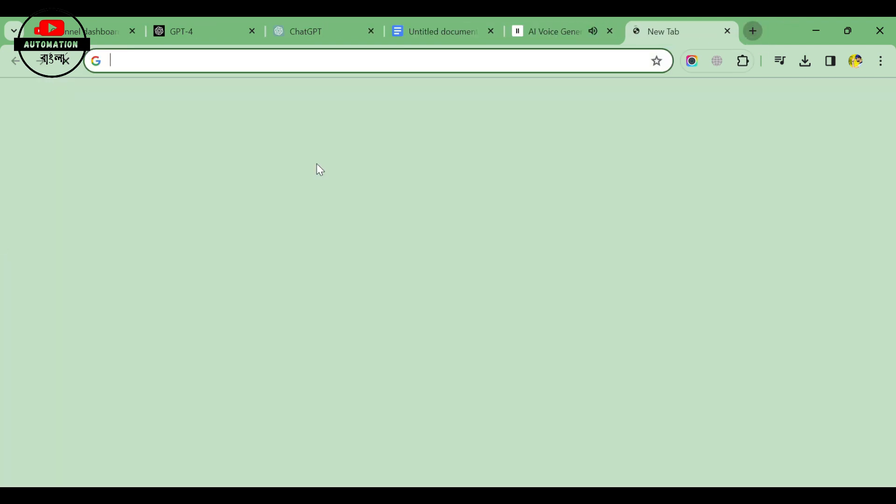
click(385, 301)
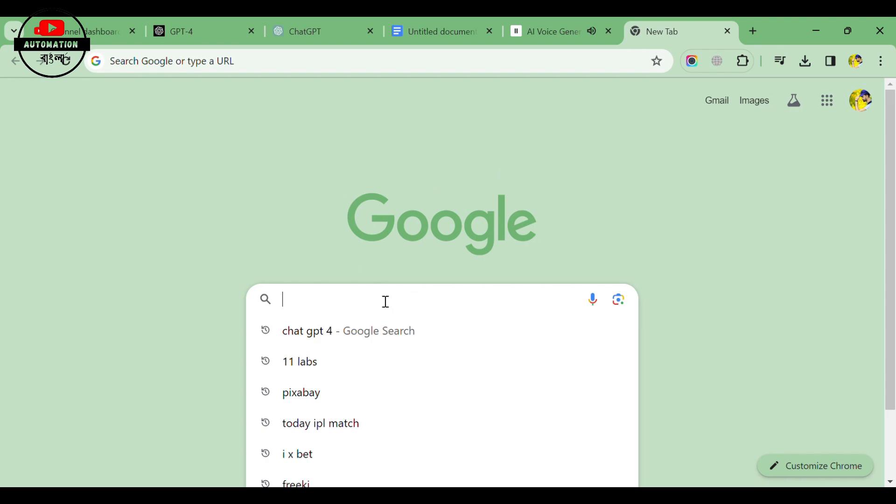
text(pixabay)
click(316, 341)
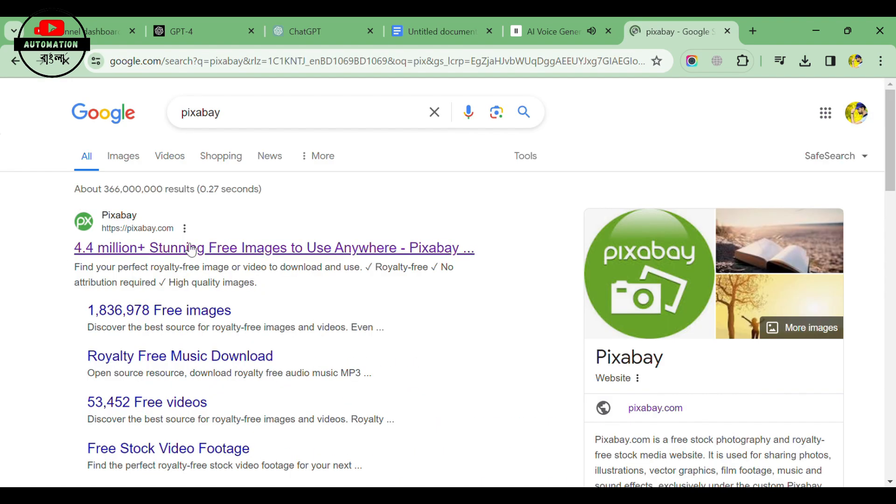
click(191, 248)
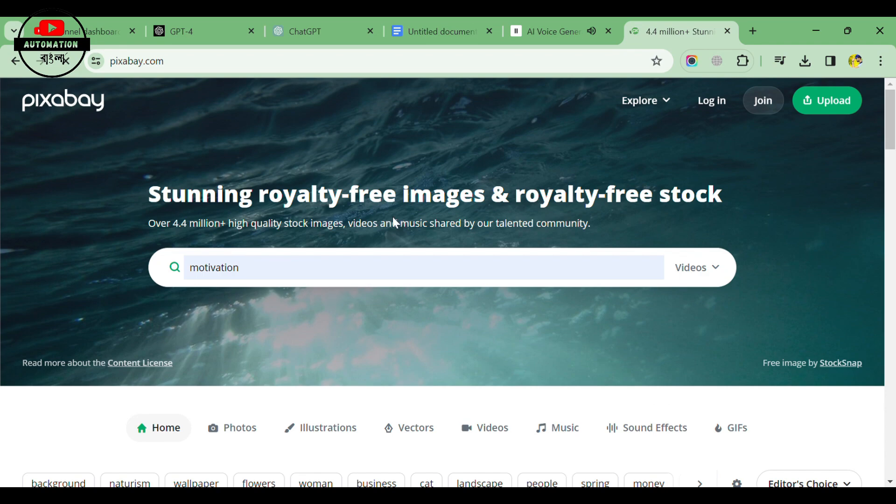
Look over the Pixabay home page and search its videos for motivation
scroll(486, 335, down, 5)
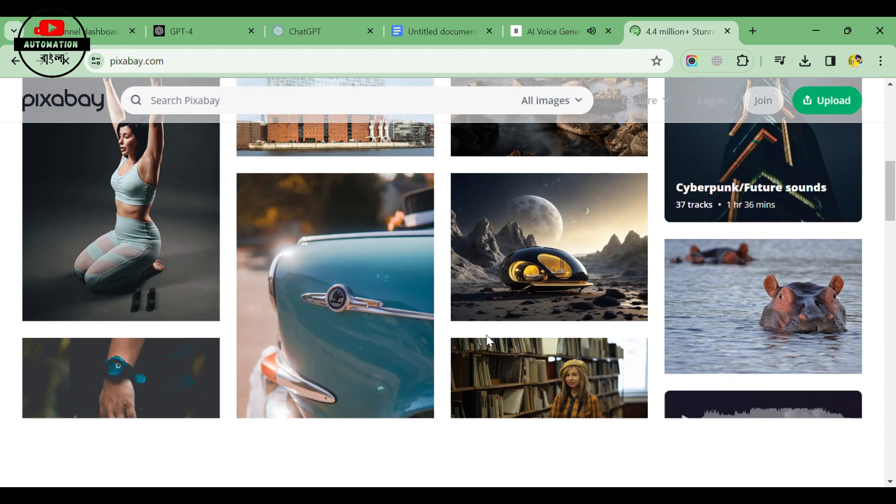
scroll(492, 341, down, 4)
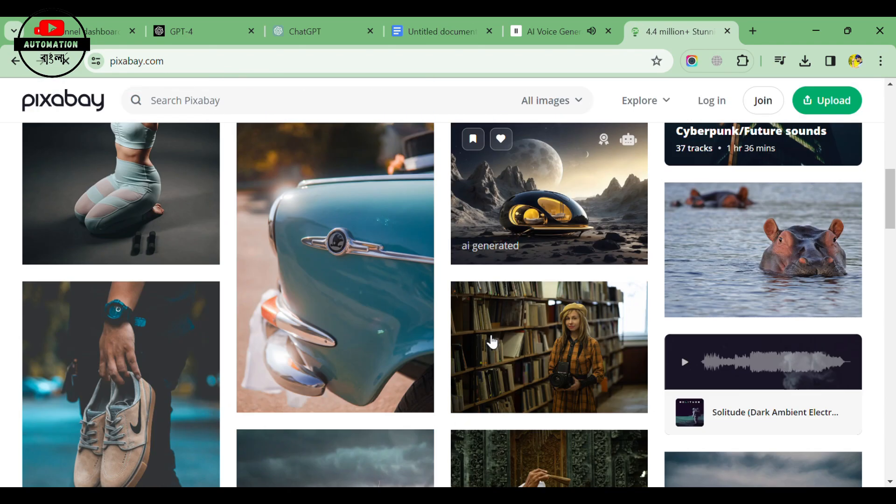
scroll(490, 340, up, 10)
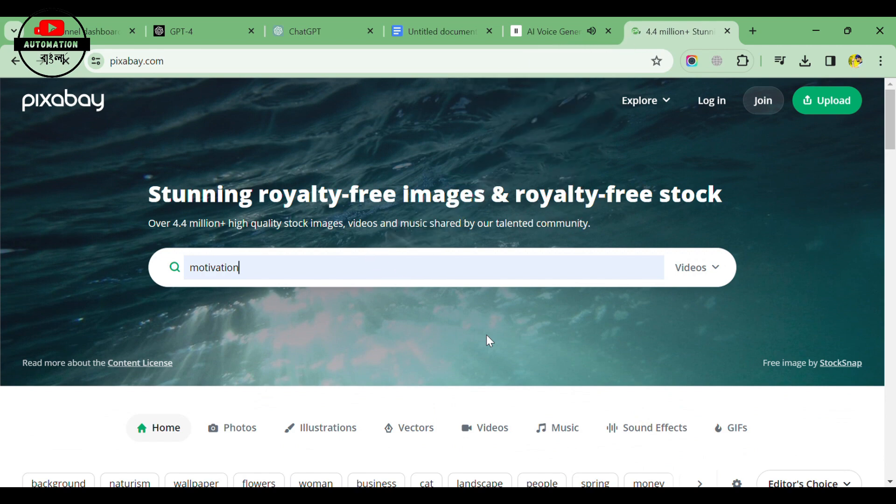
key(Return)
Look through the motivation video results for clips that suit the speech
scroll(396, 322, down, 7)
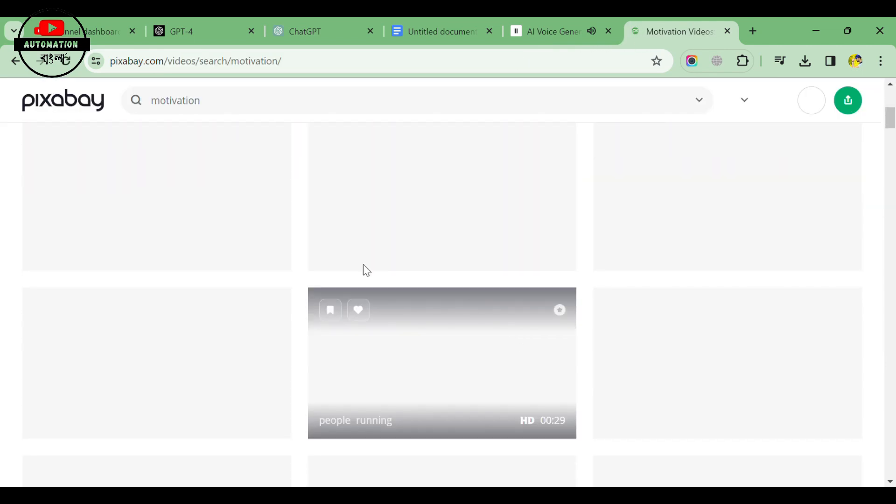
scroll(173, 276, up, 3)
scroll(414, 280, down, 1)
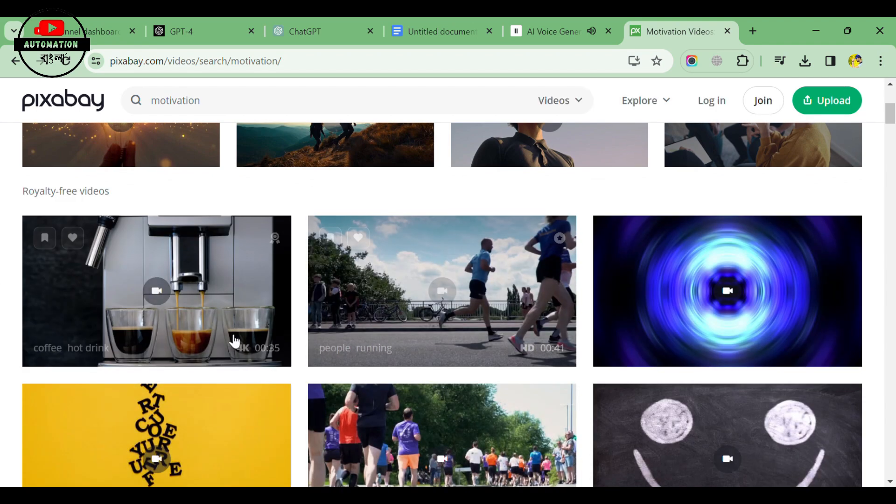
scroll(764, 360, down, 3)
scroll(242, 394, down, 3)
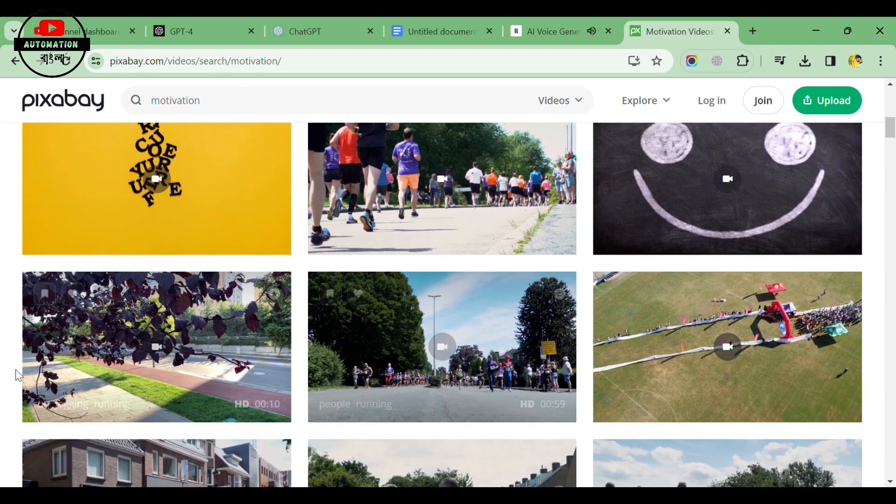
scroll(450, 386, down, 5)
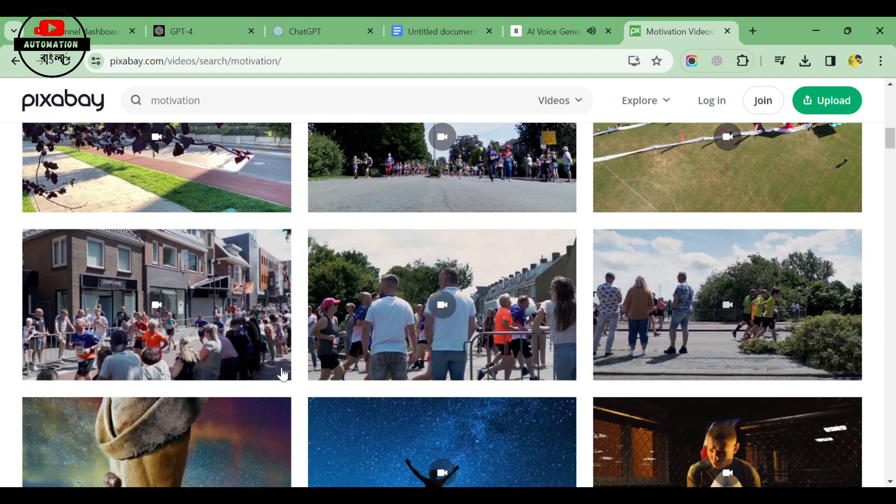
scroll(620, 365, down, 3)
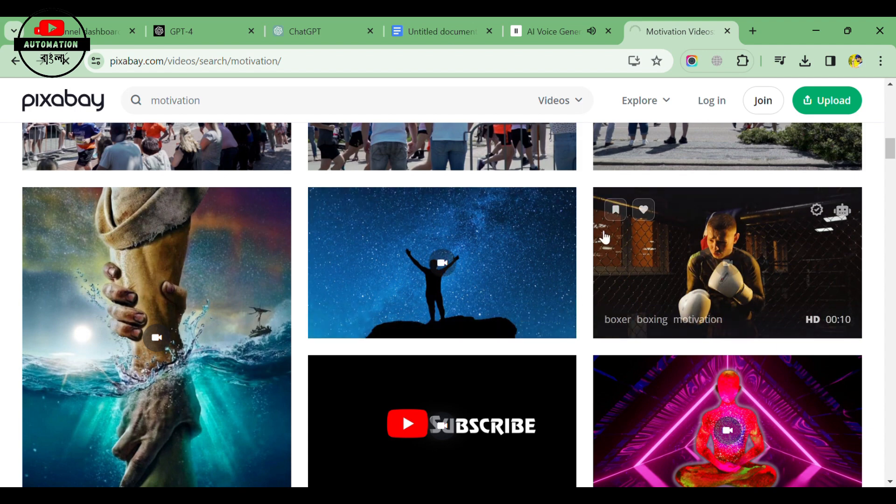
scroll(607, 323, down, 4)
scroll(468, 330, down, 5)
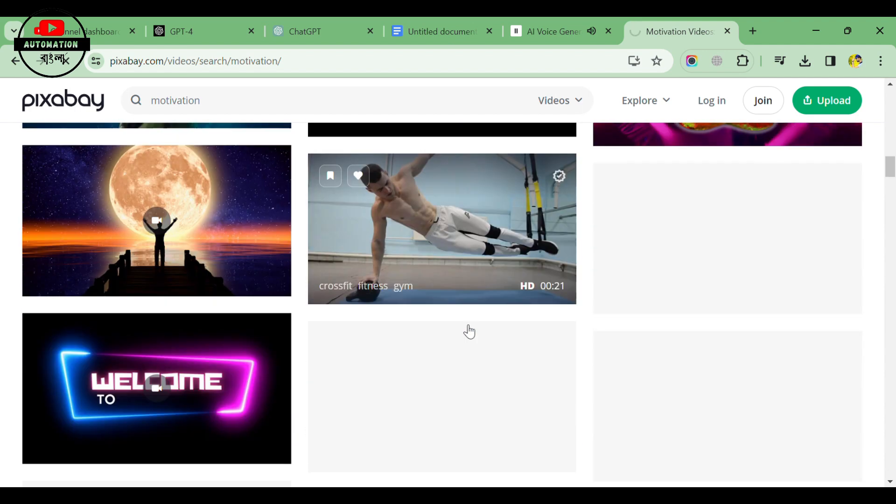
scroll(503, 336, up, 8)
scroll(503, 335, up, 5)
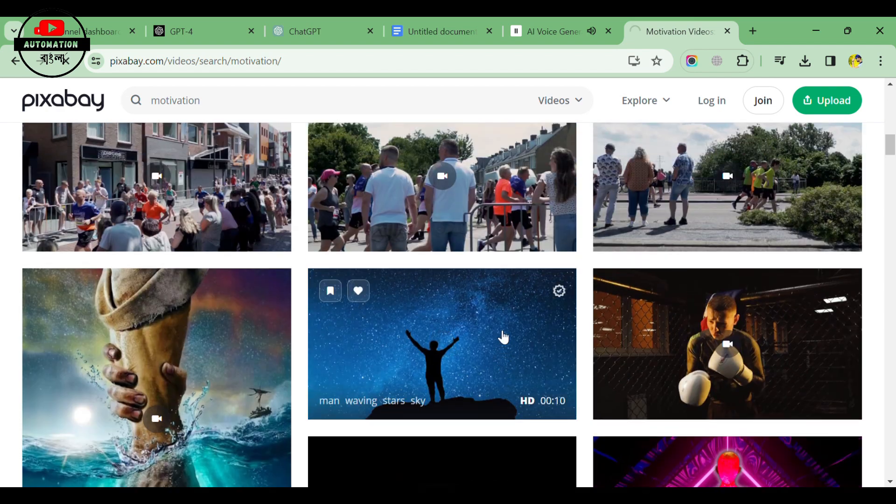
Check on the voiceover in ElevenLabs, return to the Pixabay boxer boxing video and download it as a 960×540 MP4
click(542, 31)
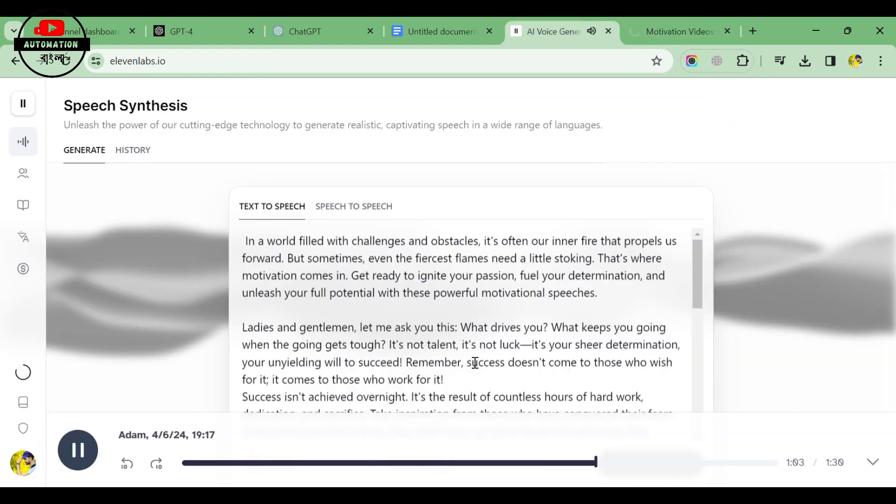
click(675, 31)
scroll(600, 350, down, 1)
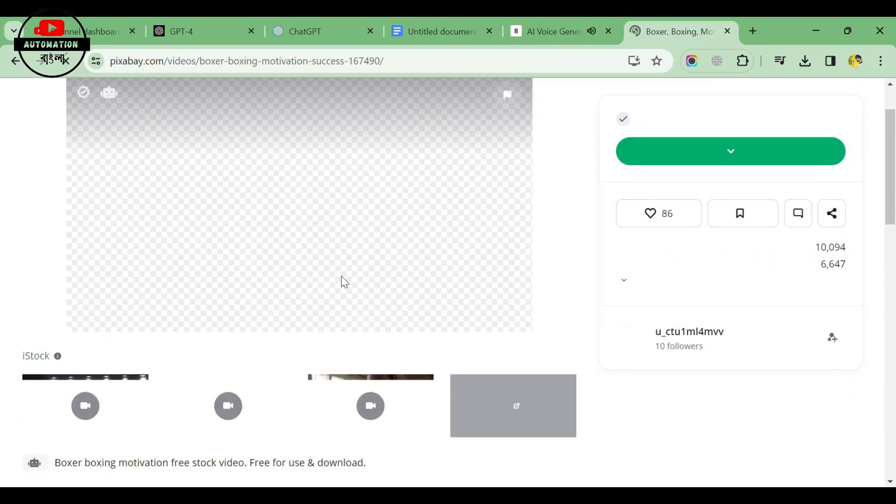
scroll(636, 208, up, 1)
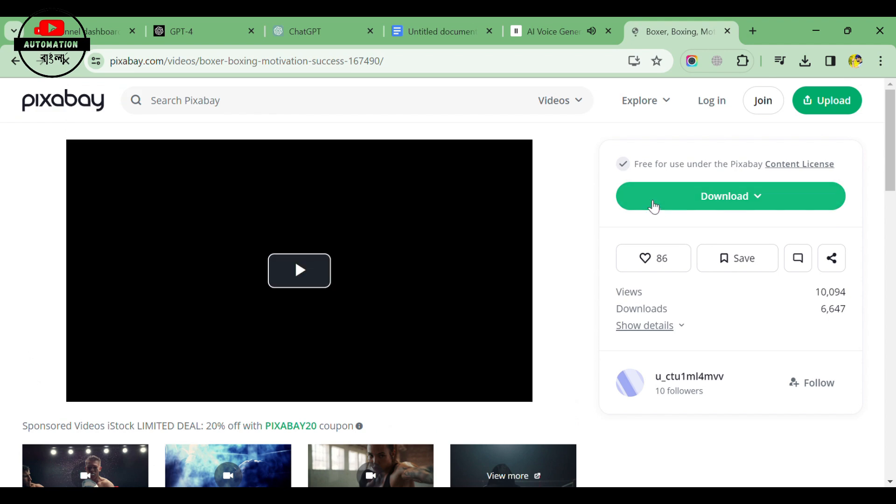
click(714, 204)
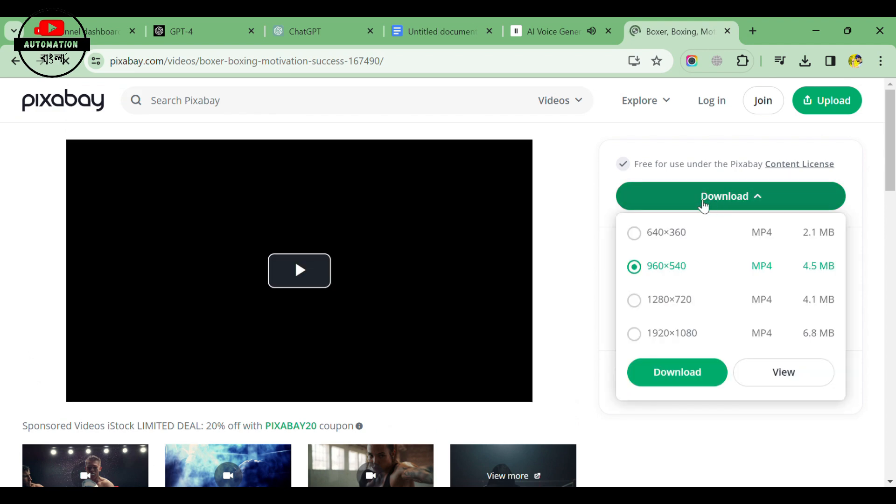
click(698, 372)
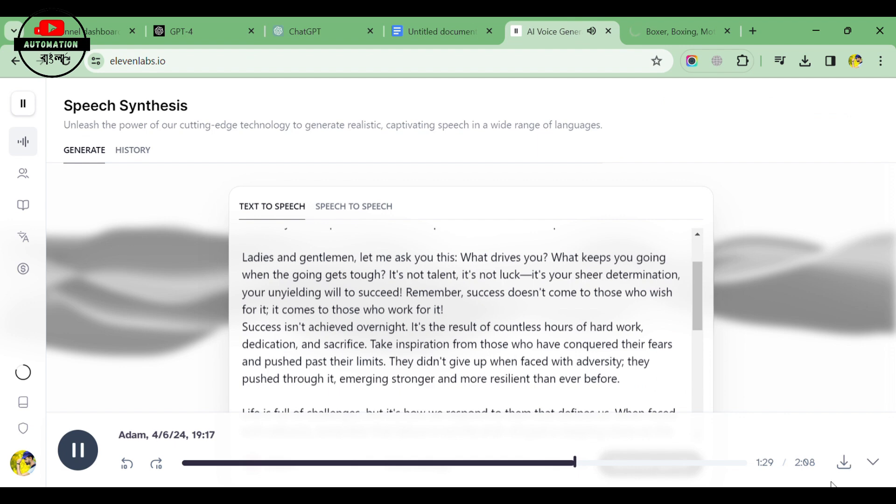
Review the end of the script in ElevenLabs, return to Pixabay's motivation video results and browse further clips
scroll(592, 372, down, 10)
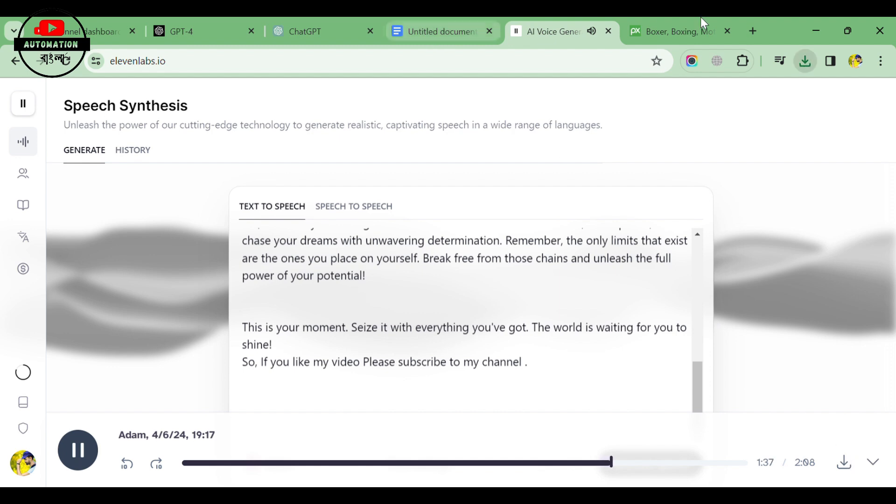
click(673, 19)
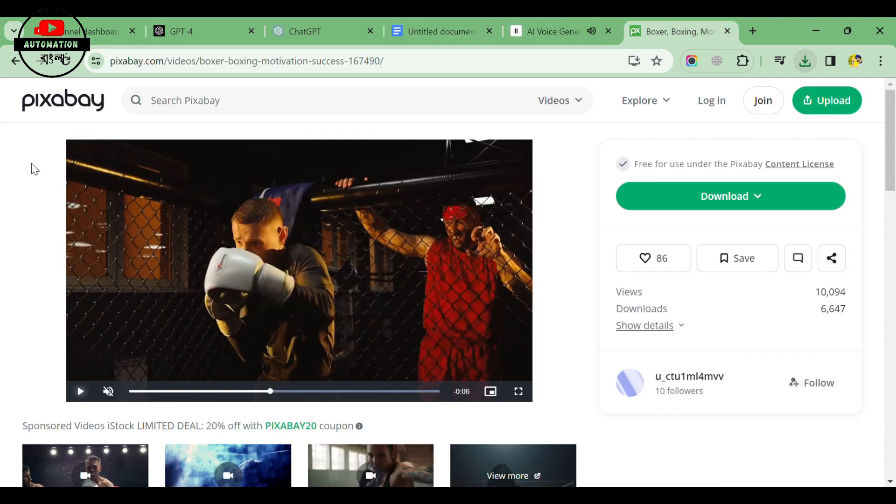
click(16, 61)
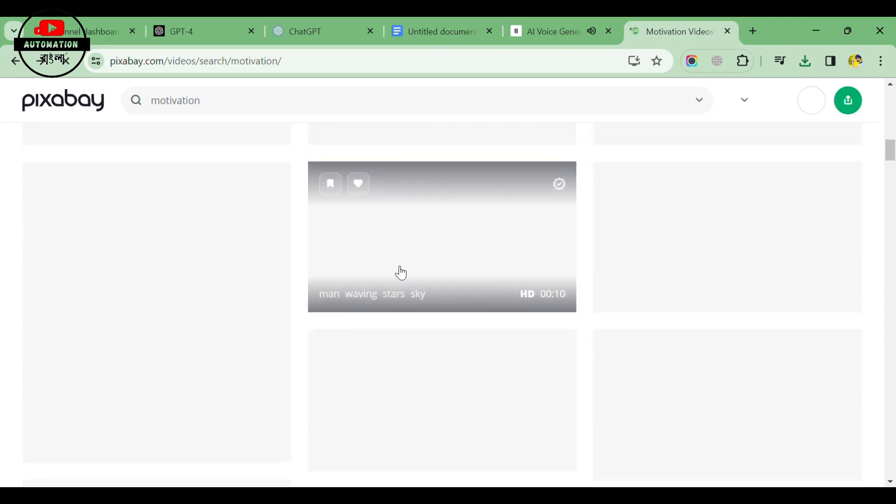
scroll(400, 260, down, 6)
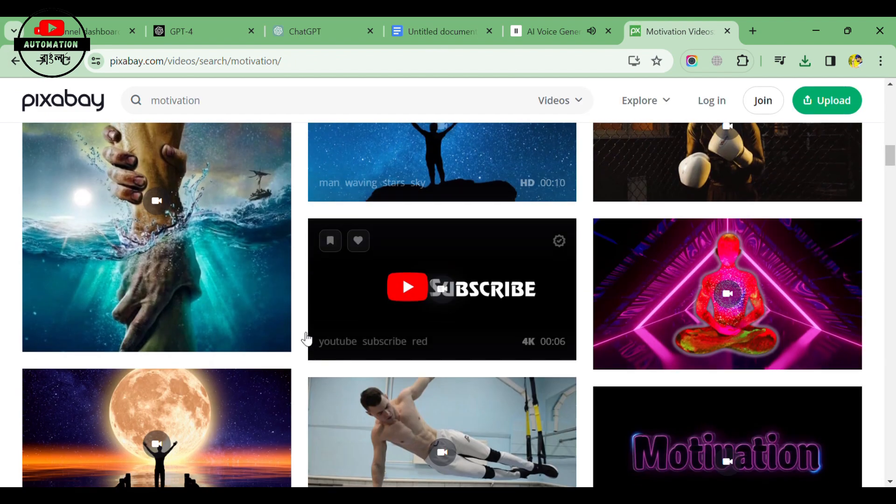
scroll(486, 344, down, 3)
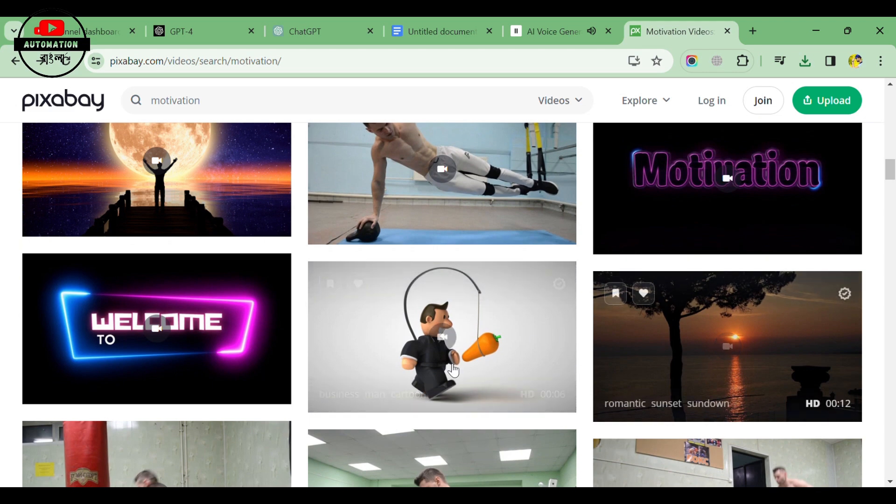
scroll(481, 354, down, 3)
scroll(476, 366, down, 5)
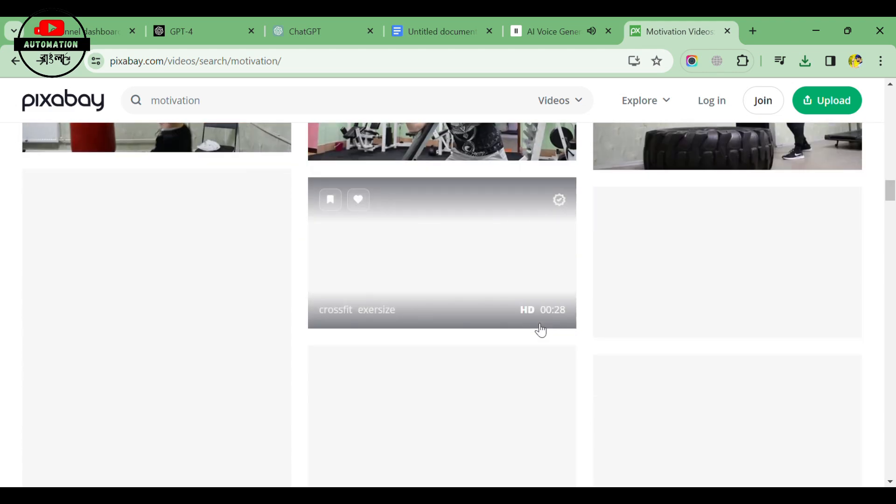
scroll(540, 331, up, 3)
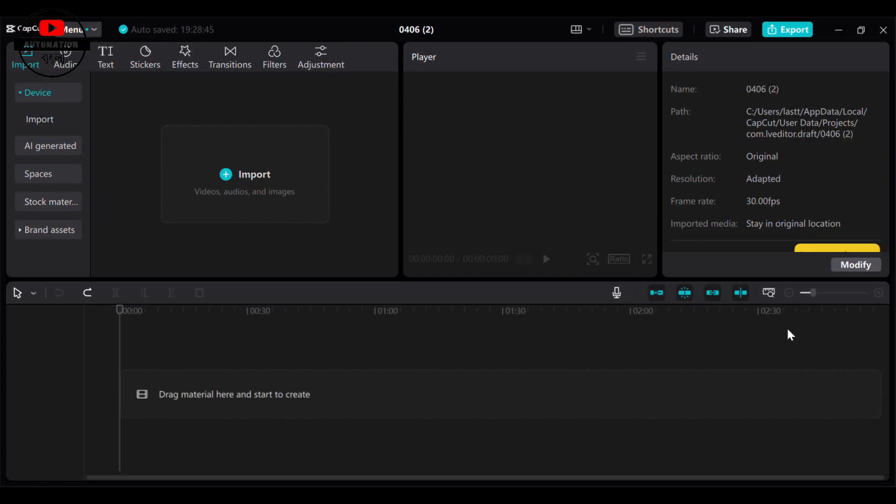
Switch to CapCut, import the stock clips and the ElevenLabs voiceover into the empty project, and look over the media
click(260, 186)
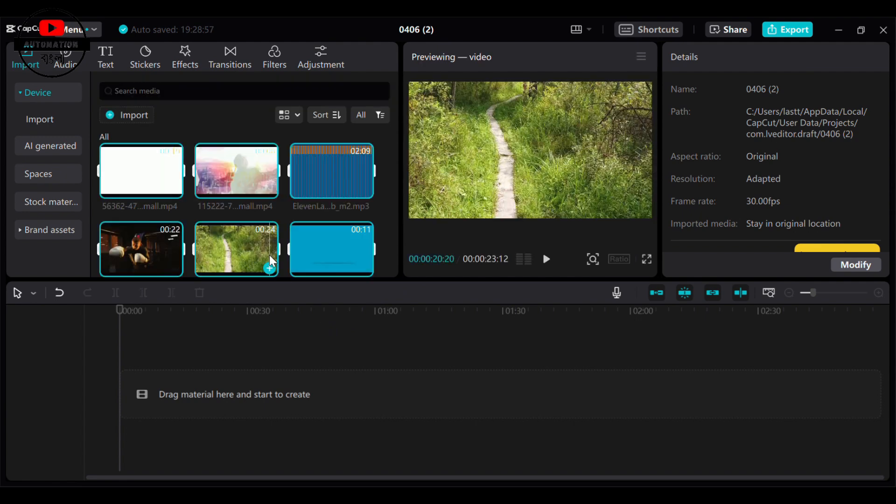
scroll(299, 177, down, 2)
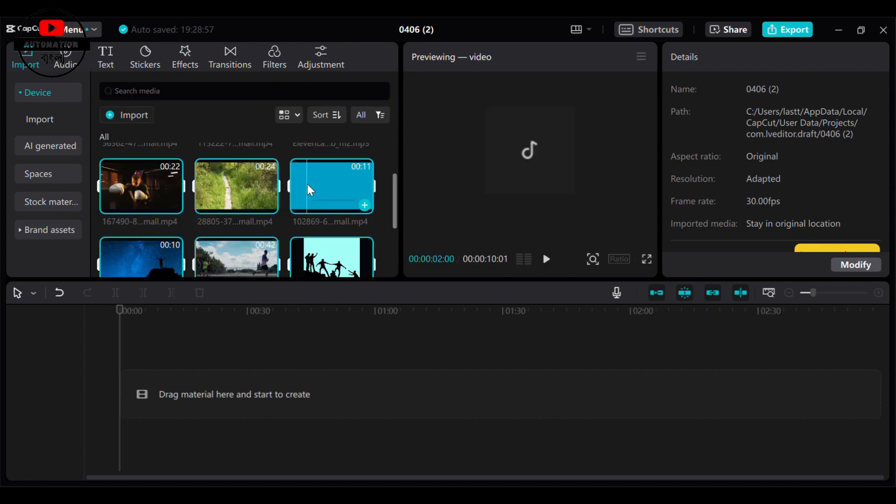
scroll(313, 184, up, 2)
Place the ElevenLabs voiceover at the start of the timeline and raise its volume to 20.0 dB
drag(324, 168, 158, 455)
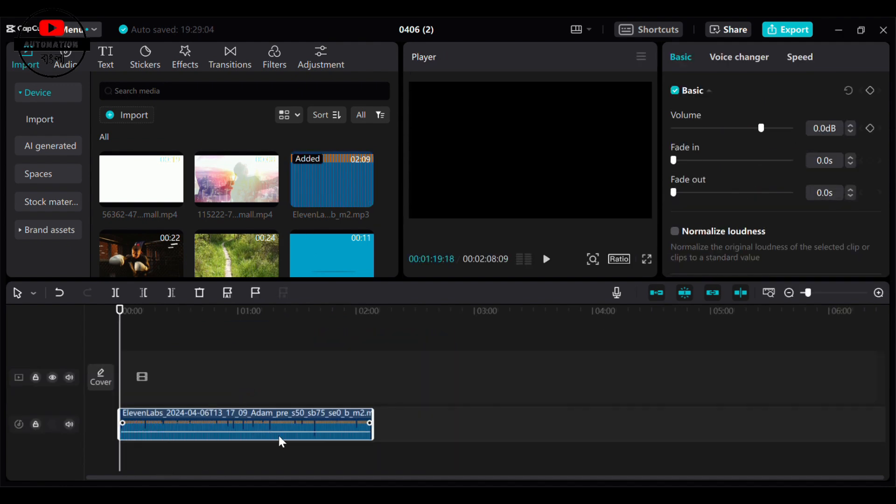
drag(289, 440, 292, 379)
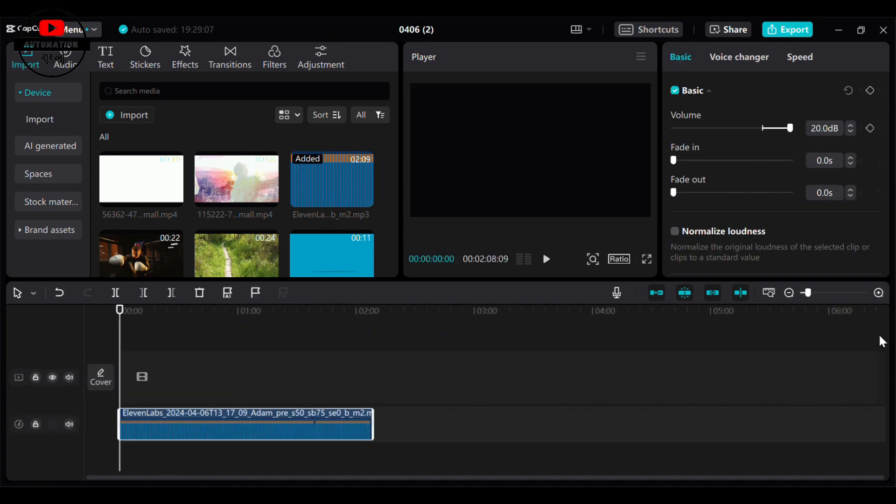
click(817, 294)
drag(817, 296, 810, 292)
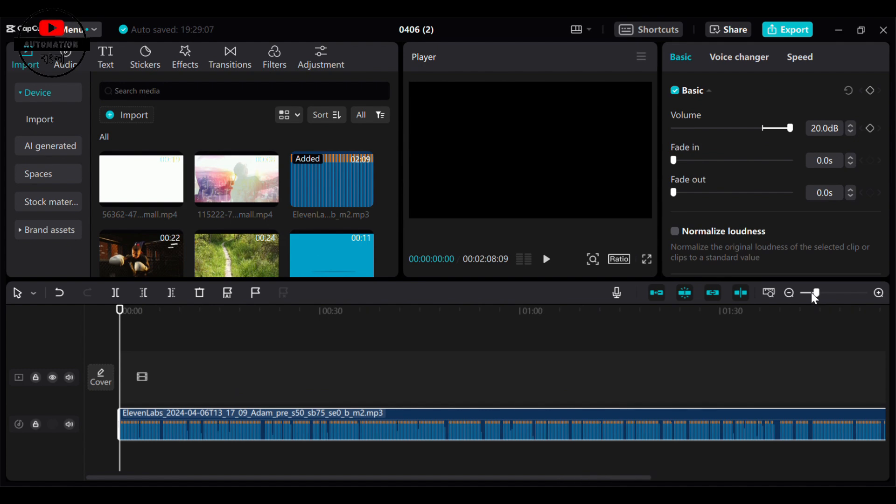
scroll(211, 197, down, 2)
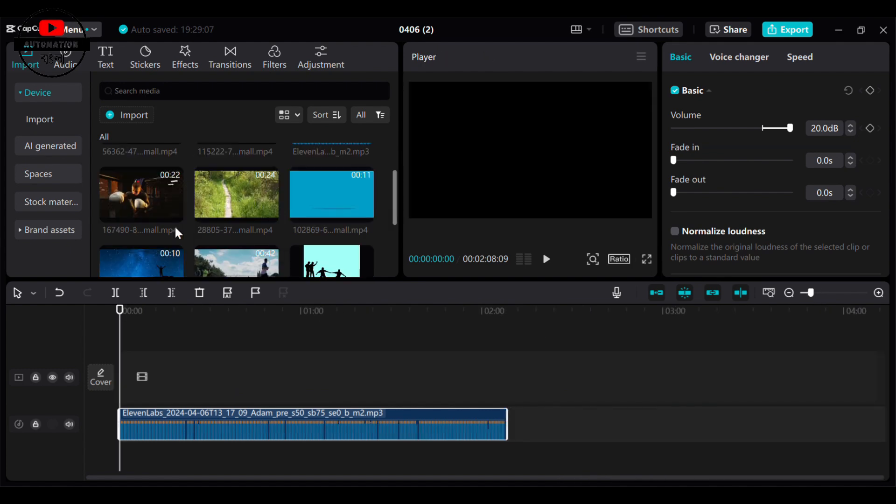
Place the starry-sky 32589 clip at the start of the main video track, followed by the man-4800 riverside runner image
scroll(174, 225, up, 2)
scroll(188, 258, down, 3)
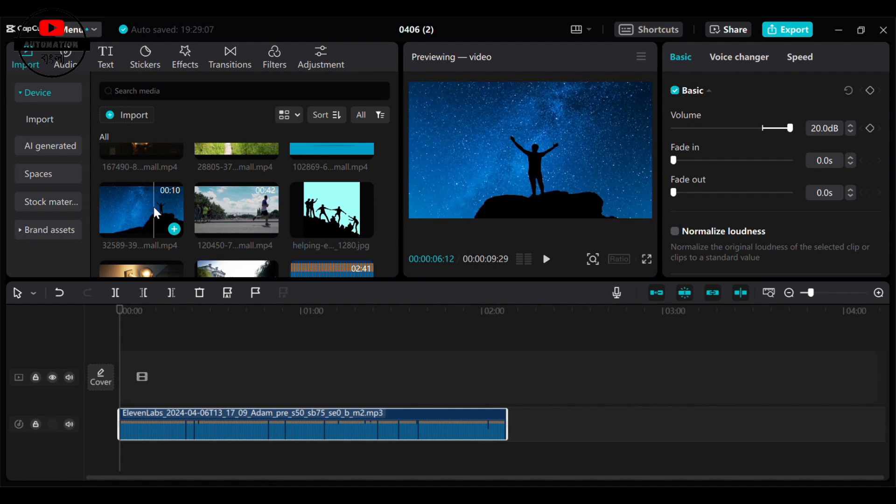
drag(153, 206, 199, 292)
drag(209, 346, 167, 429)
scroll(157, 257, down, 2)
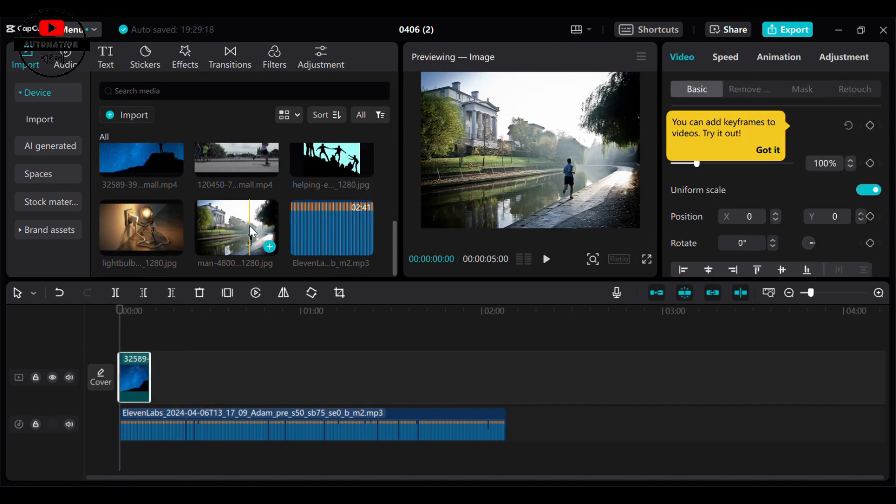
drag(240, 224, 205, 401)
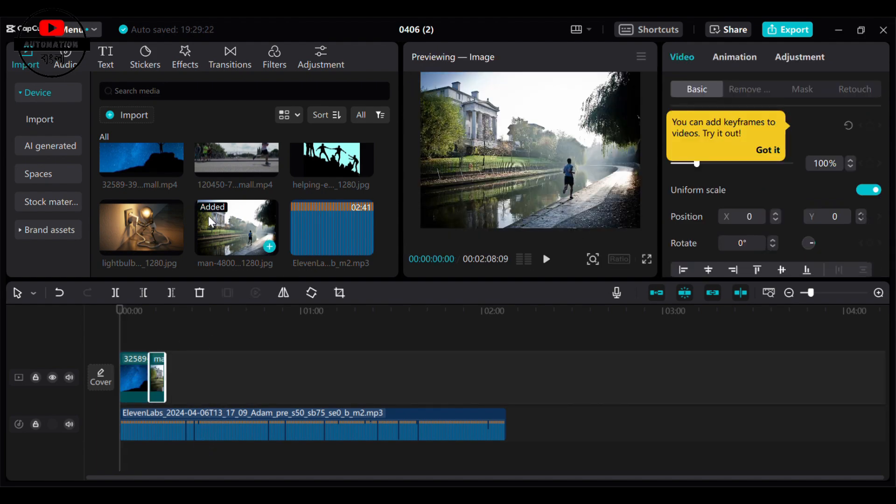
Append the 167490 boxer clip, the 28805 forest path clip and the 115222 silhouette clip to the main video track
scroll(190, 201, up, 4)
drag(125, 192, 209, 434)
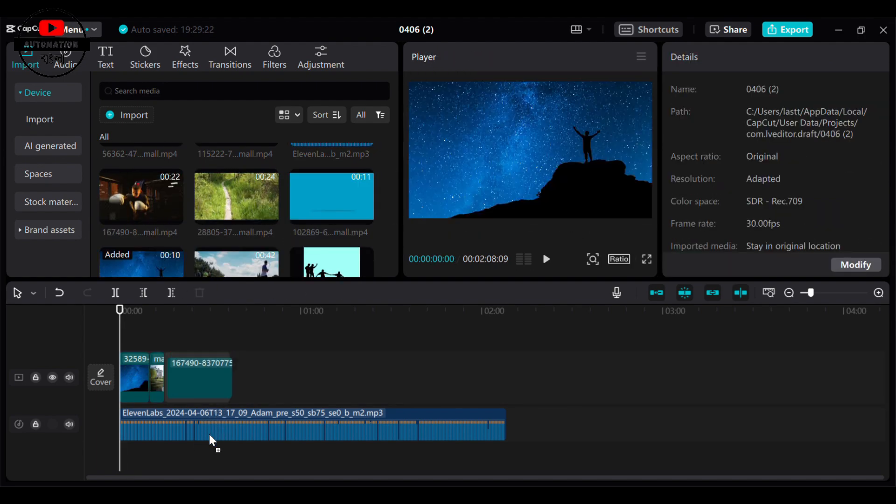
drag(243, 183, 282, 435)
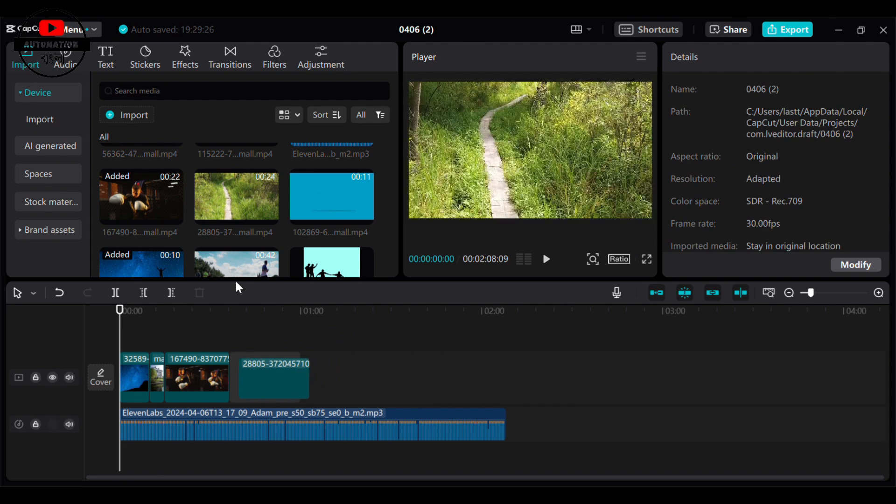
scroll(241, 211, down, 3)
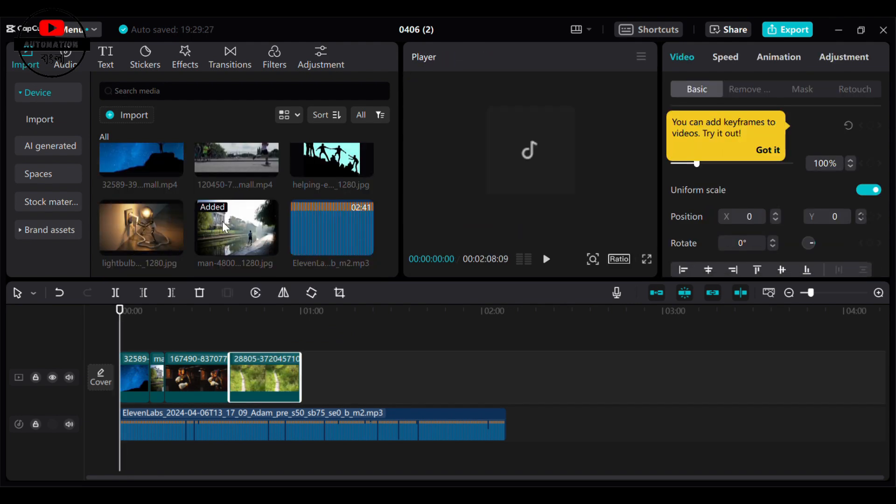
scroll(284, 167, up, 3)
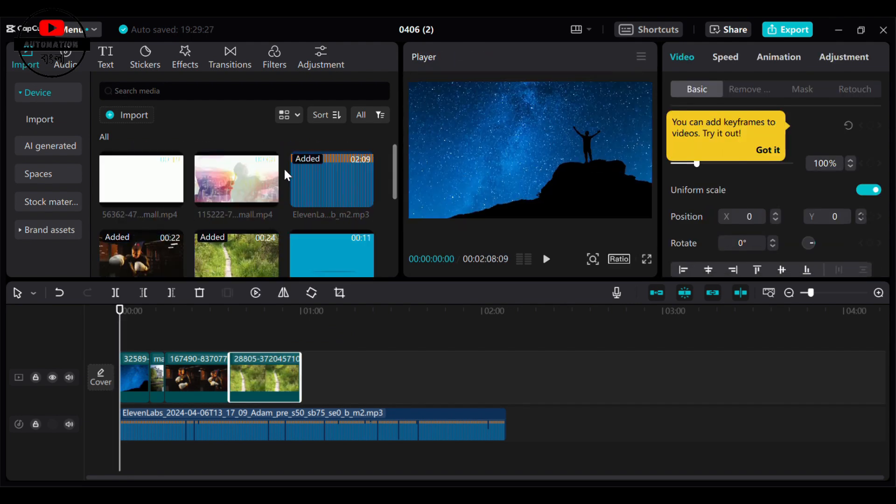
click(341, 372)
drag(341, 371, 345, 381)
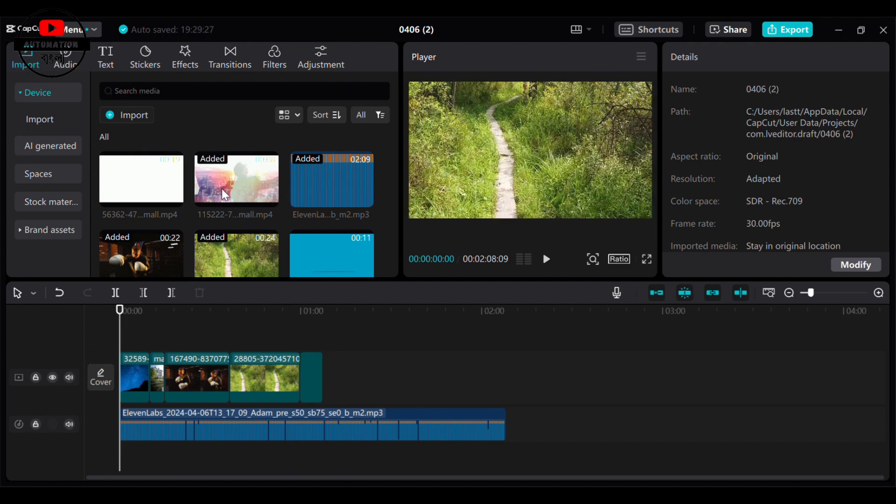
click(248, 251)
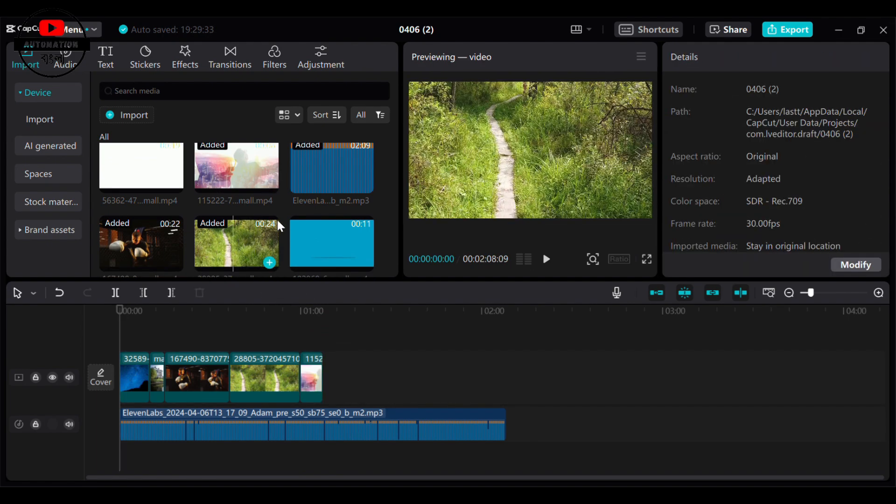
Append the 120450 runners clip, the 102869 target clip and a second boxer clip cut to finish with the voiceover
scroll(280, 210, down, 2)
drag(252, 257, 331, 373)
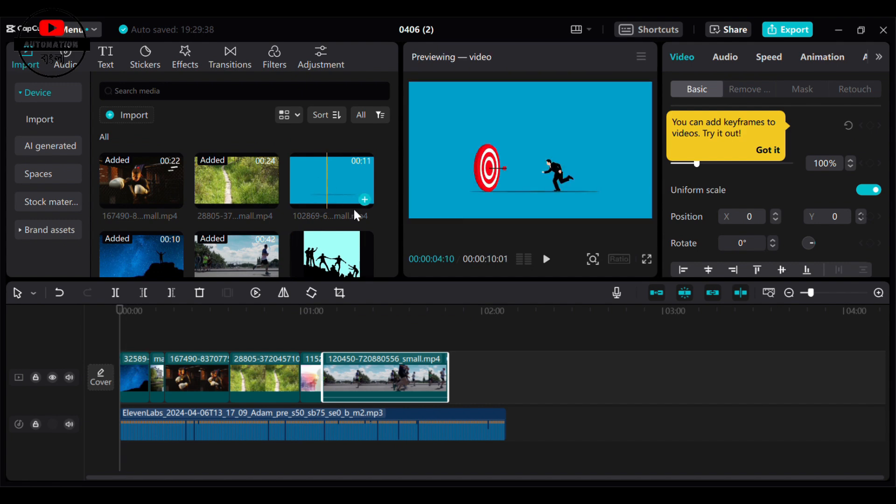
drag(353, 208, 491, 424)
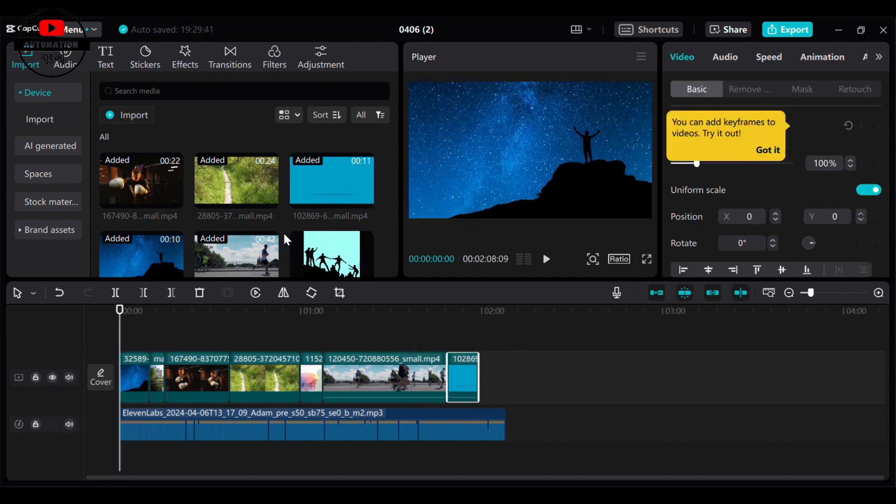
drag(159, 175, 507, 396)
Overlay the lightbulb image above the starry-sky clip and the man-4800 riverside image above the first boxer clip on a second track
scroll(137, 183, down, 2)
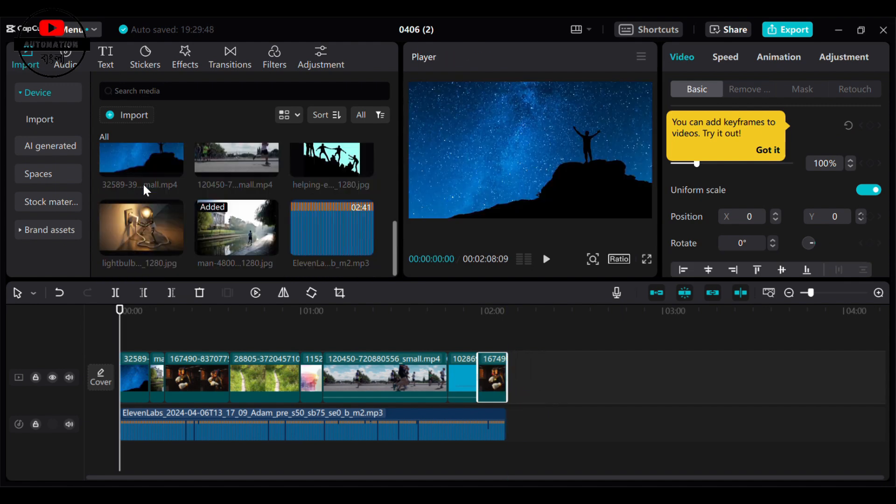
drag(150, 262, 135, 326)
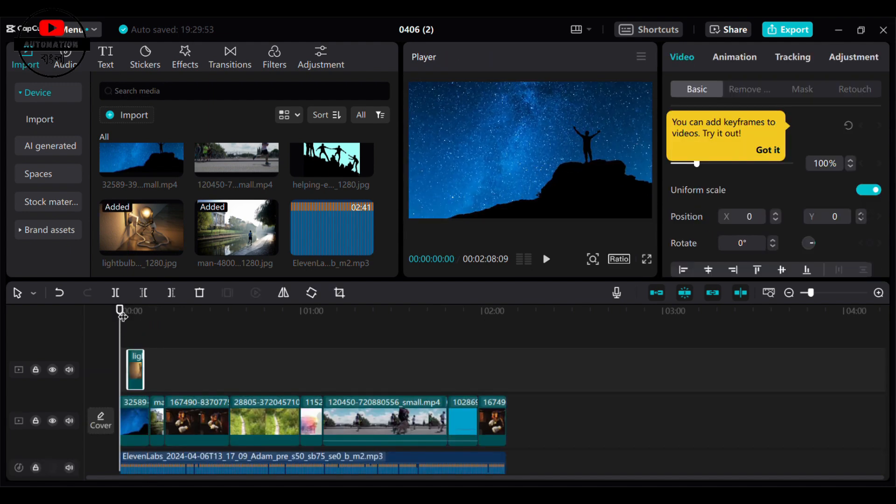
click(127, 312)
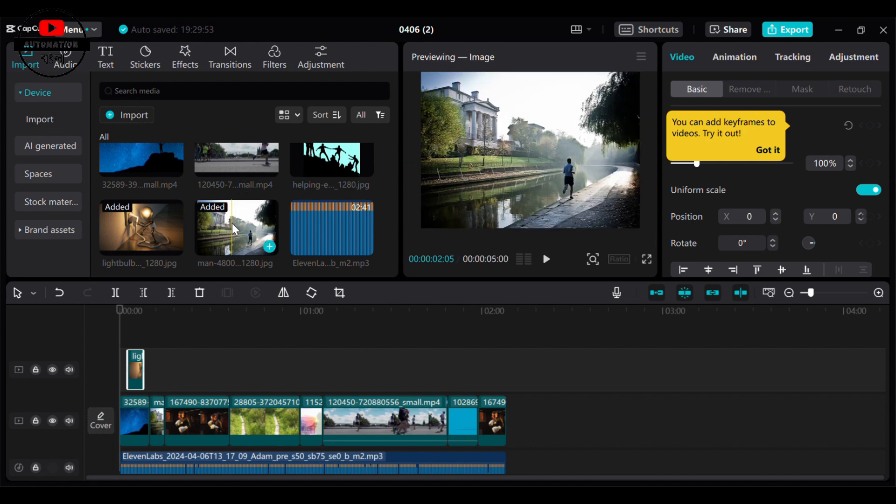
drag(231, 223, 234, 429)
click(196, 371)
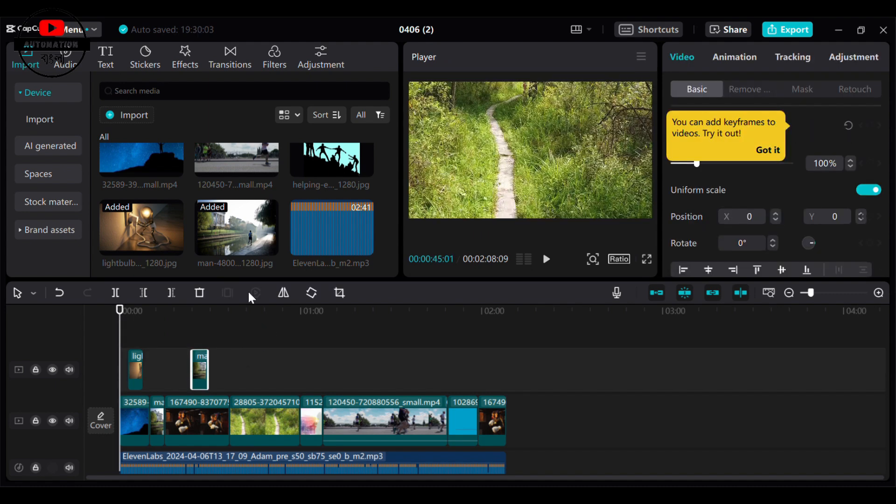
Overlay the helping silhouettes image above the forest path clip and scale it to 193% to fill the frame
drag(314, 154, 304, 430)
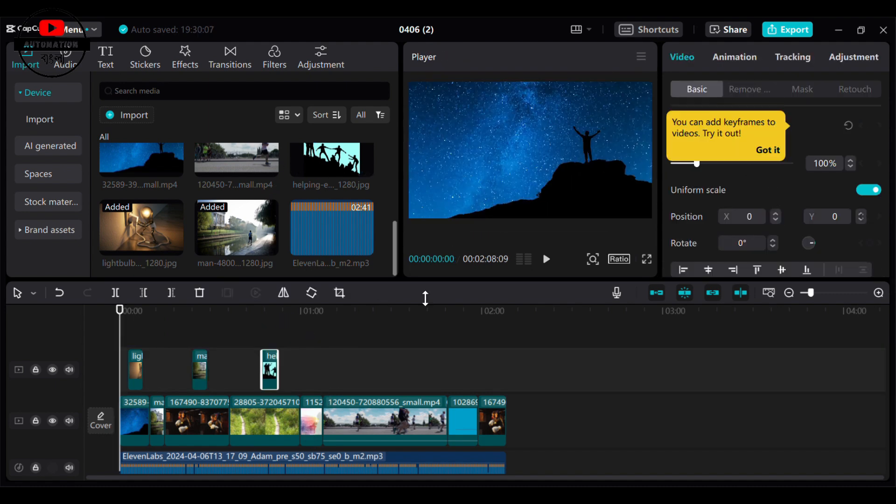
drag(129, 315, 273, 353)
drag(462, 218, 333, 283)
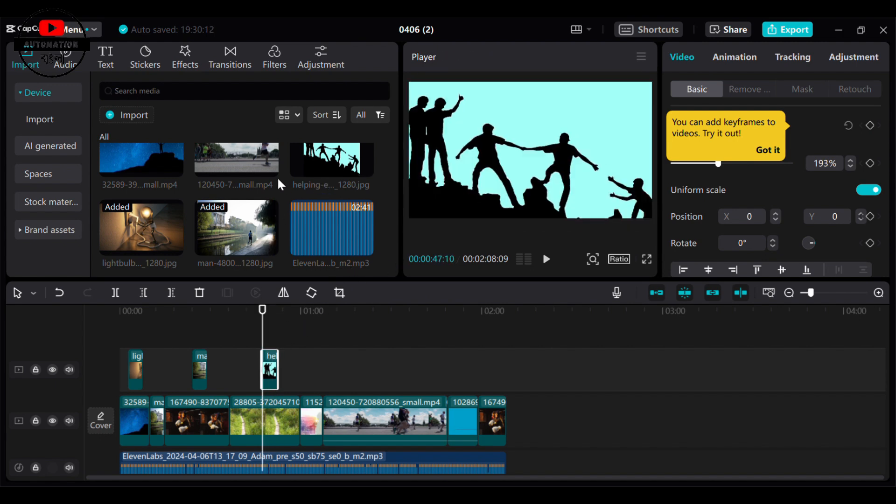
Overlay the 56362 white animation clip above the 120450 runners clip and set the project's aspect ratio to 16:9
scroll(276, 177, down, 5)
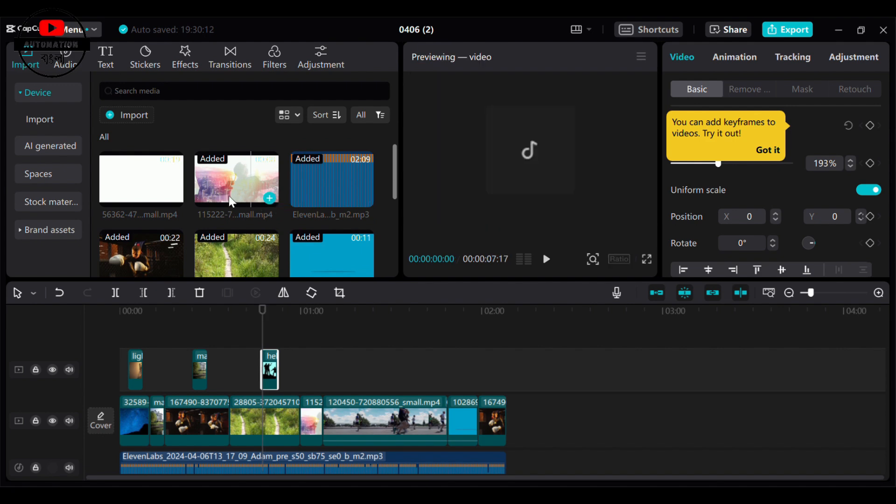
drag(137, 196, 351, 375)
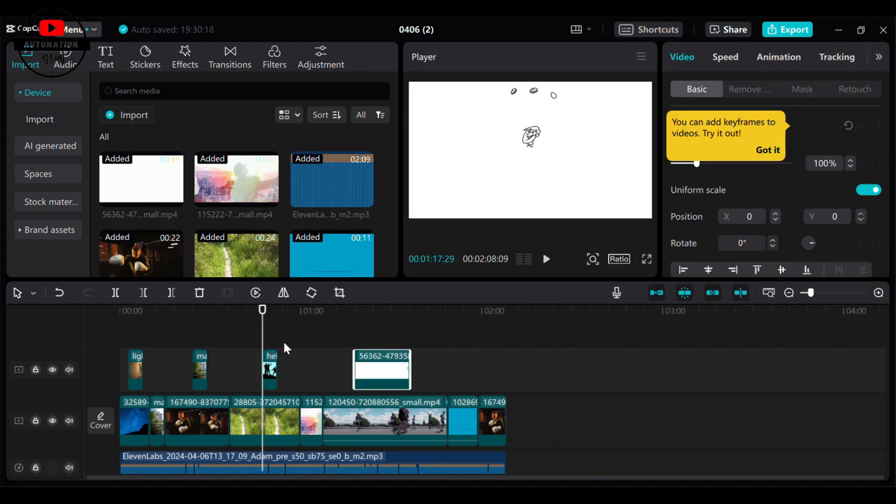
drag(265, 310, 379, 342)
drag(531, 421, 136, 371)
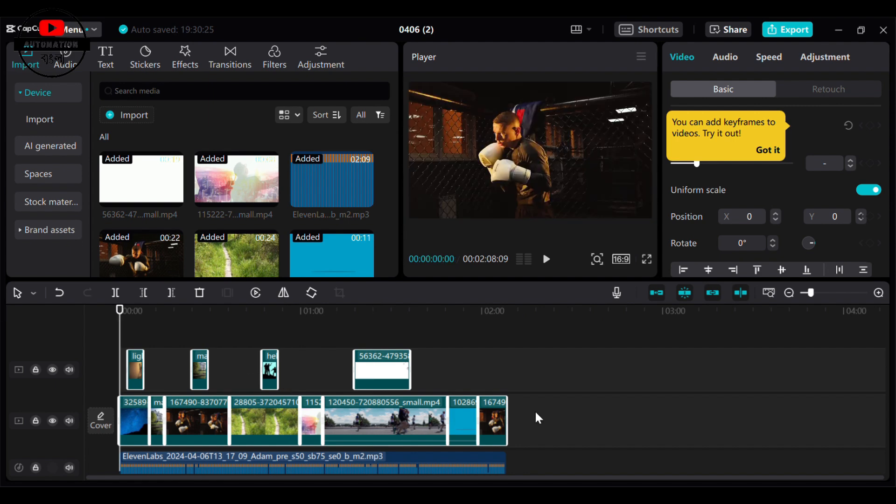
click(593, 413)
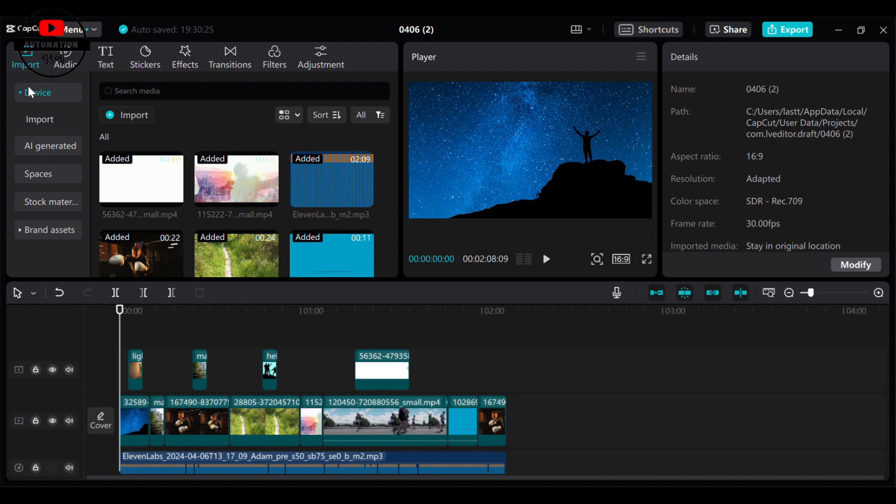
Generate English auto captions for the whole video, clearing any current captions, and return to the start of the timeline
click(108, 61)
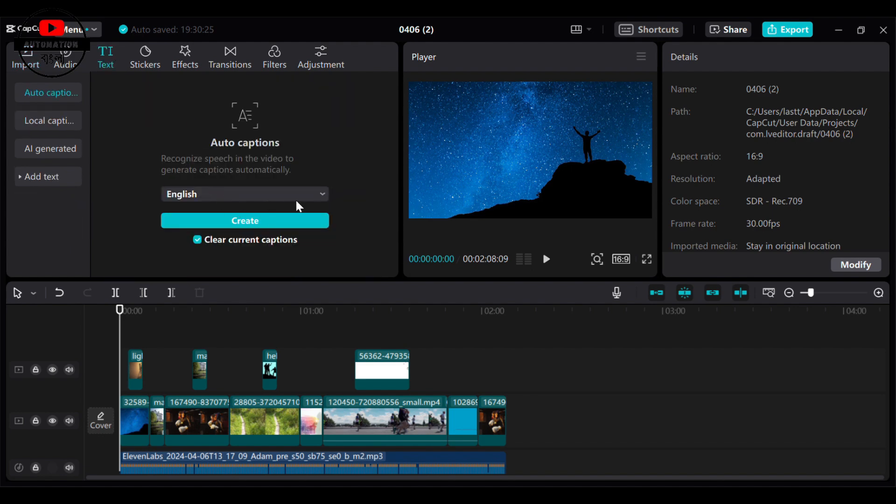
click(241, 222)
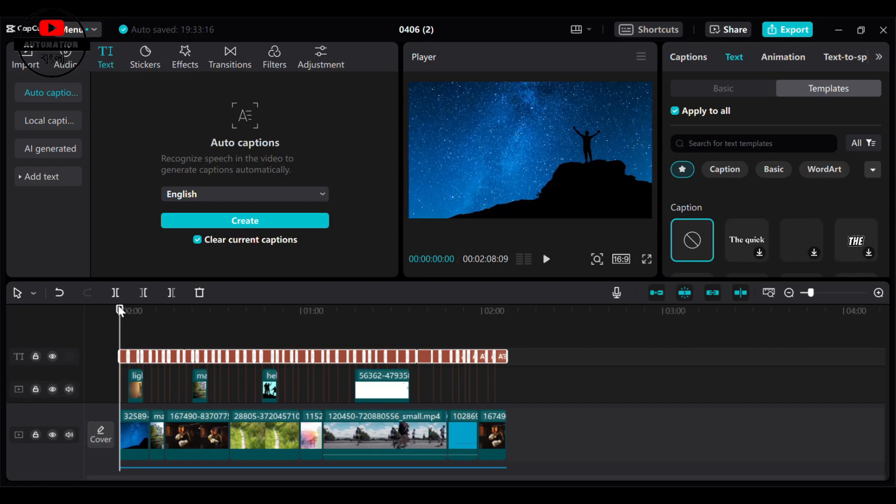
drag(136, 315, 104, 316)
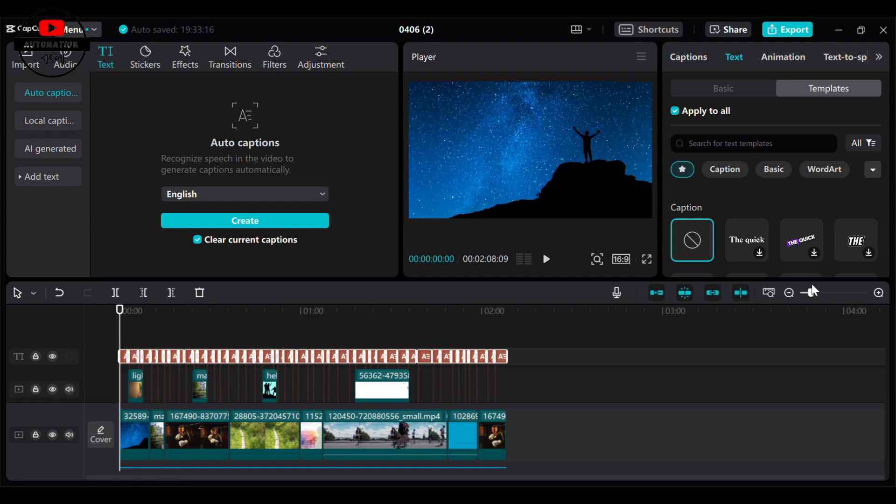
Apply the yellow italic QUICK caption template to all captions and play the opening to check the style
click(751, 245)
click(724, 168)
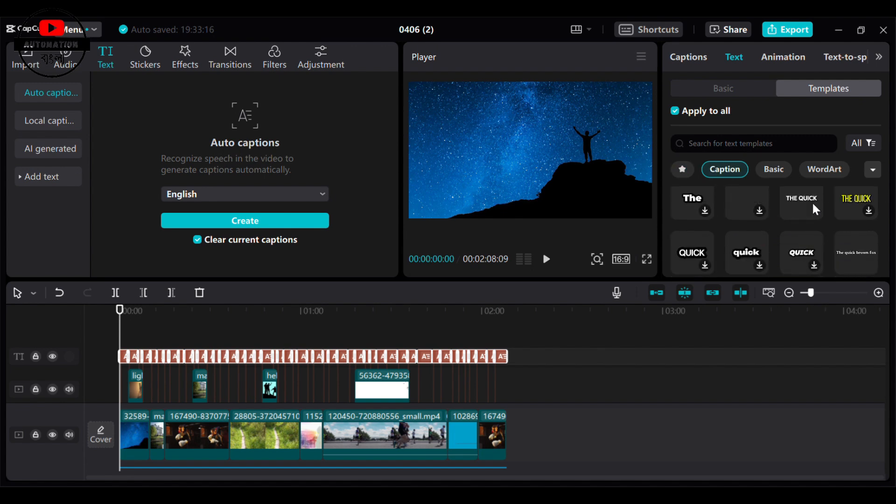
scroll(758, 217, down, 2)
scroll(744, 196, down, 3)
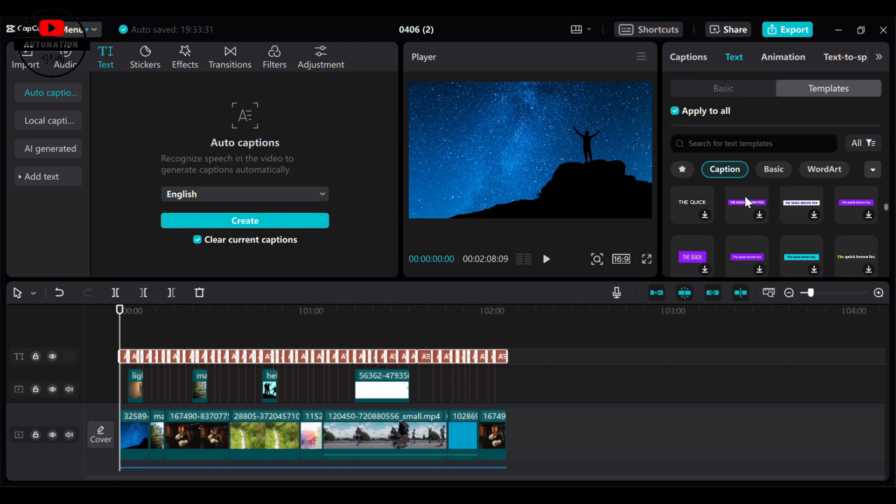
scroll(746, 194, down, 5)
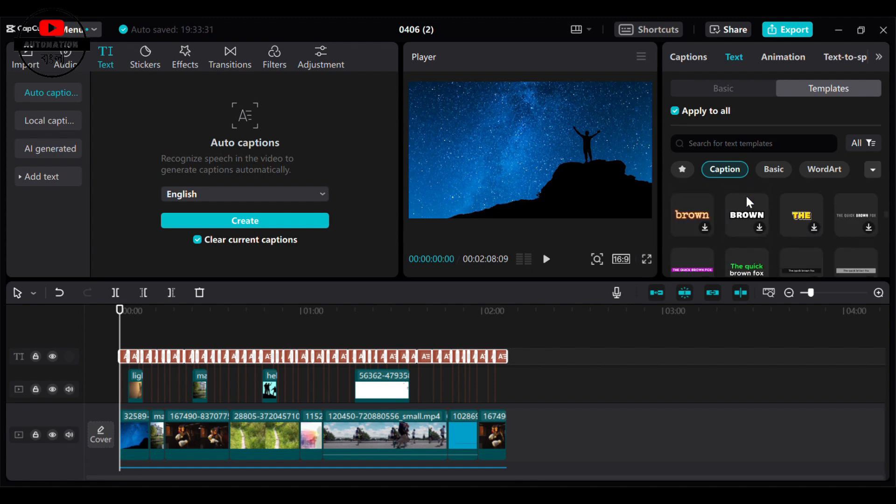
scroll(746, 198, down, 7)
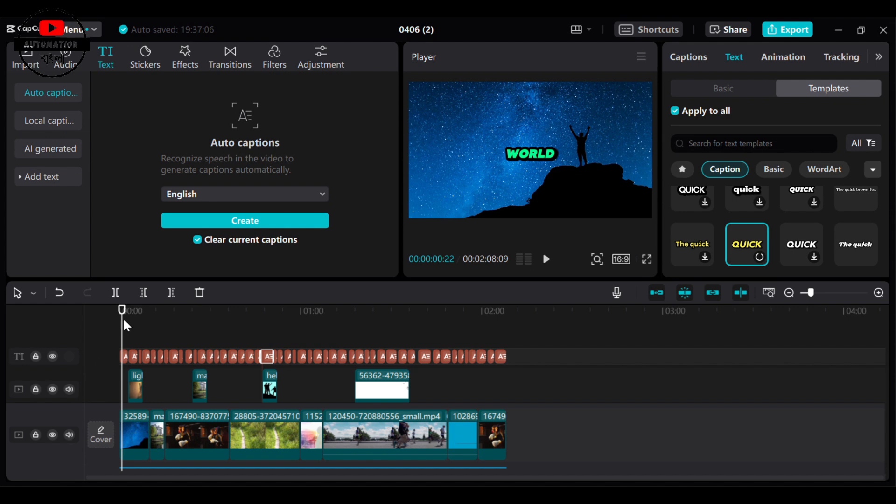
drag(124, 321, 58, 320)
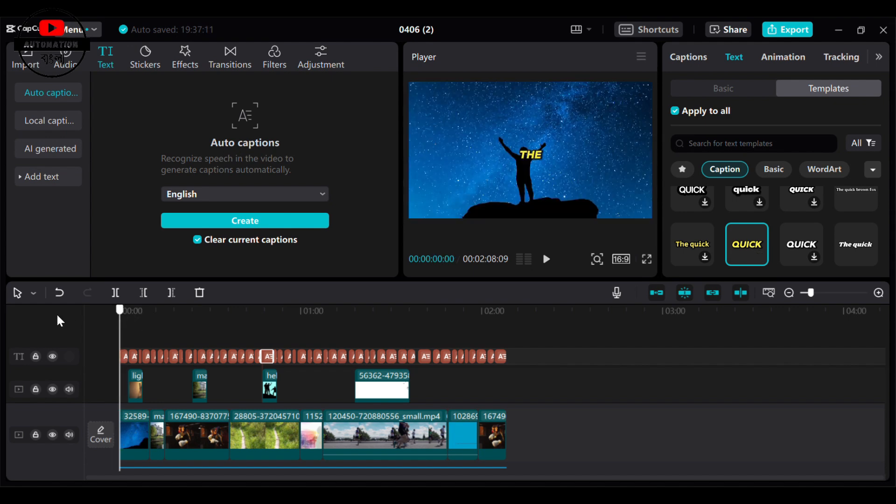
click(545, 259)
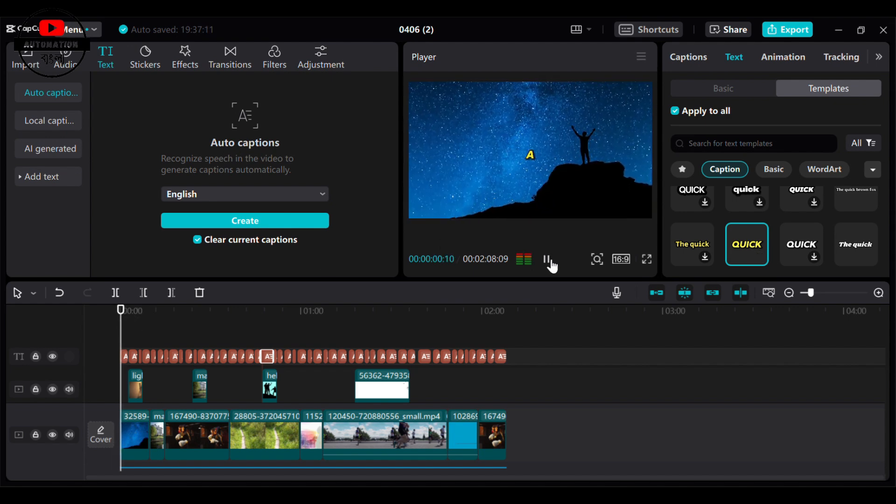
click(547, 260)
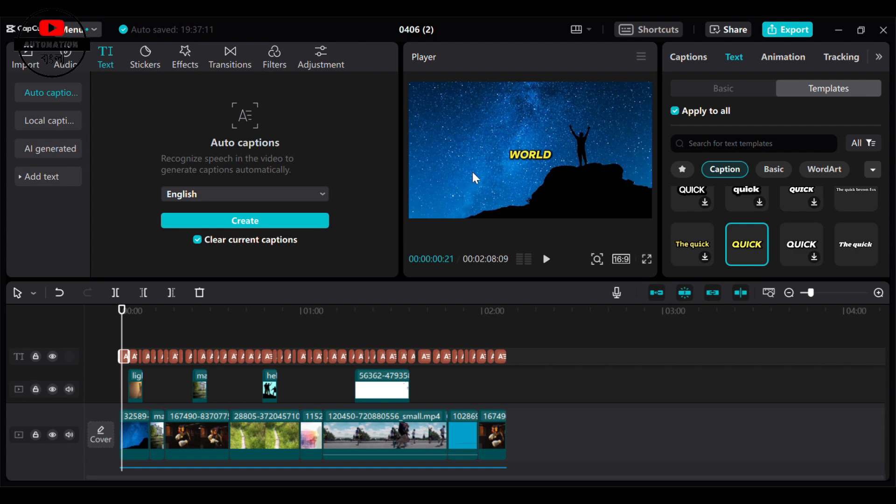
Move the captions to the lower centre of the frame and play the opening to check their position
drag(511, 152, 581, 171)
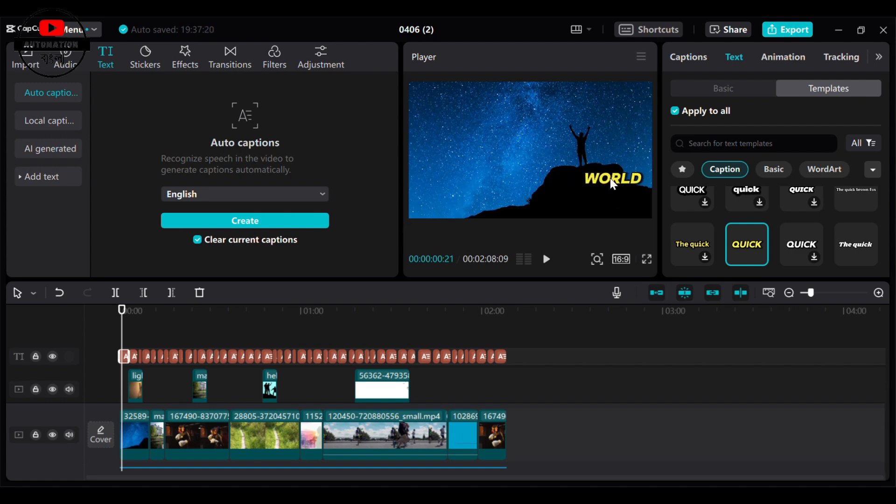
drag(613, 185, 529, 198)
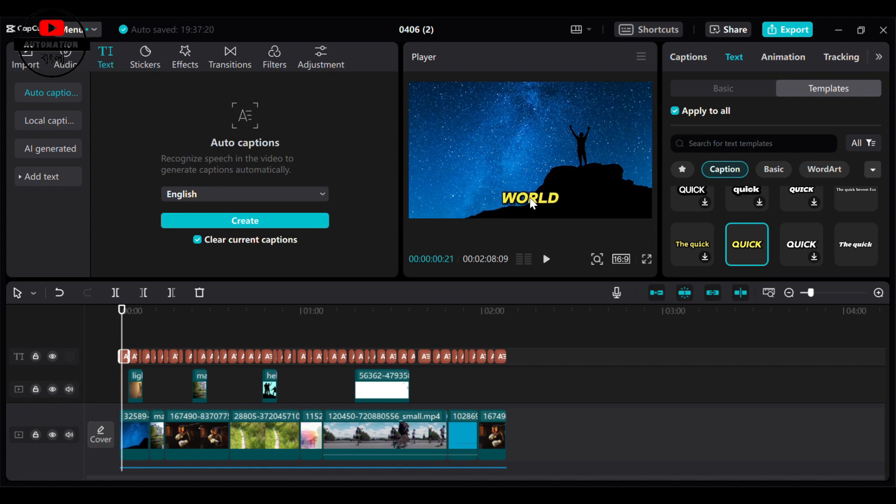
click(546, 260)
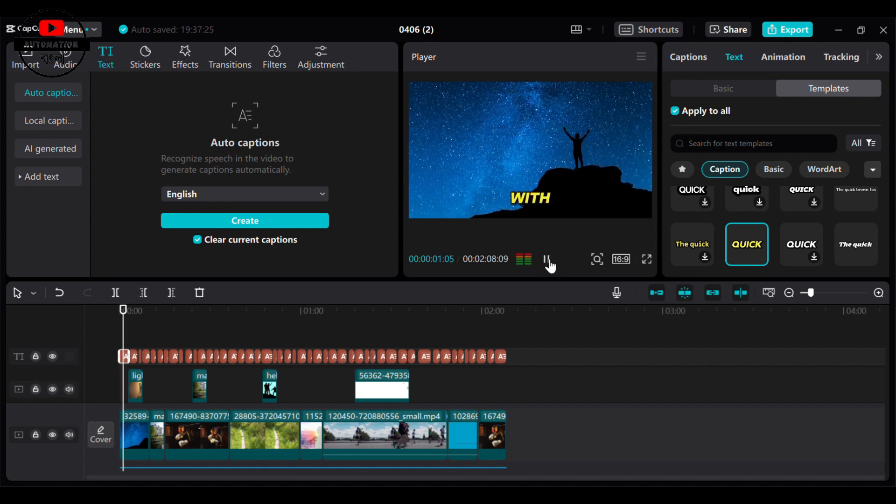
click(547, 259)
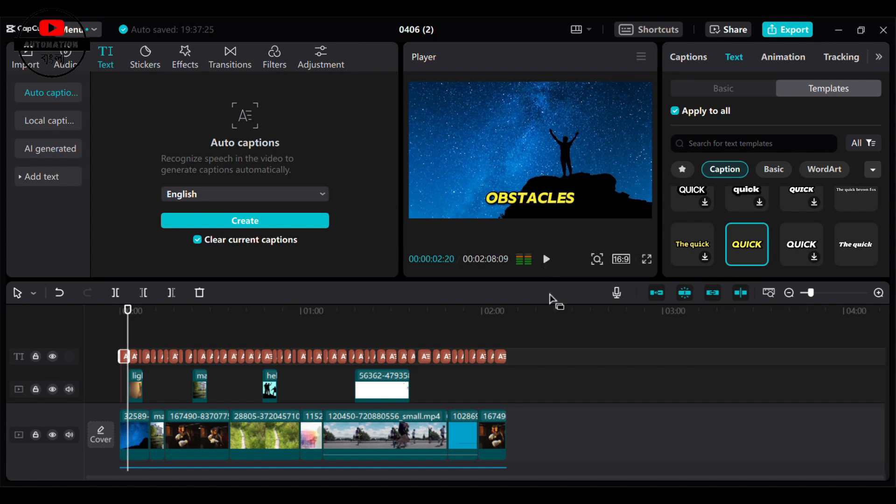
Return to the start of the timeline and apply the Black Noise video effect over the full length of the video
click(559, 390)
click(119, 311)
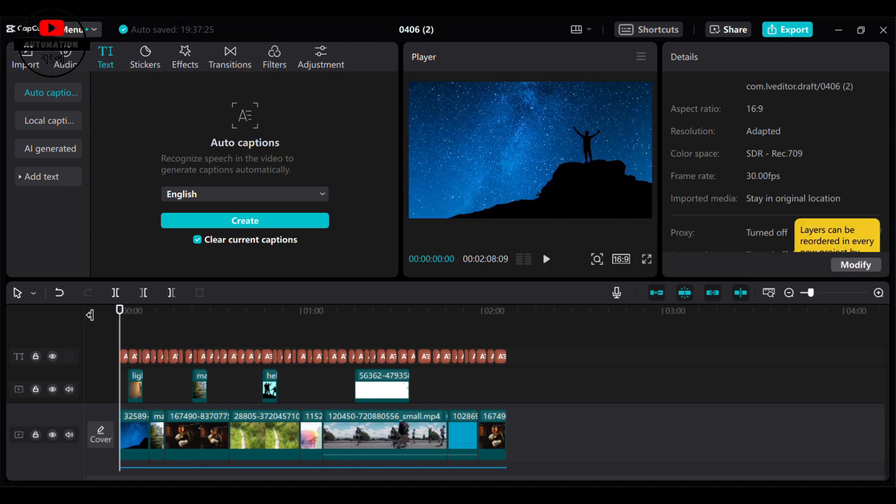
click(182, 59)
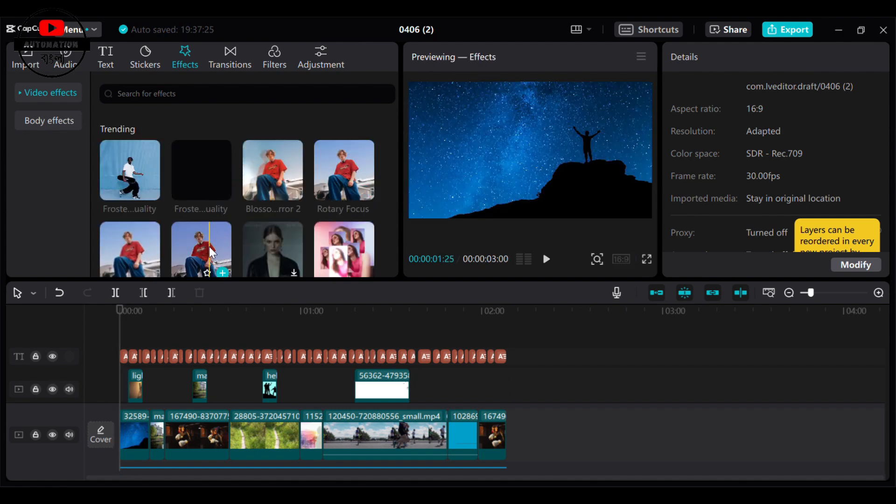
scroll(233, 238, down, 5)
scroll(289, 217, down, 8)
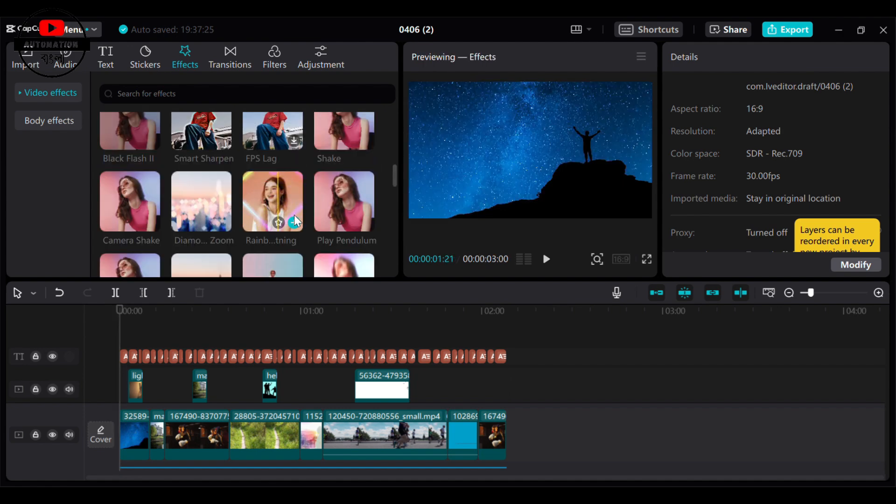
scroll(295, 219, down, 5)
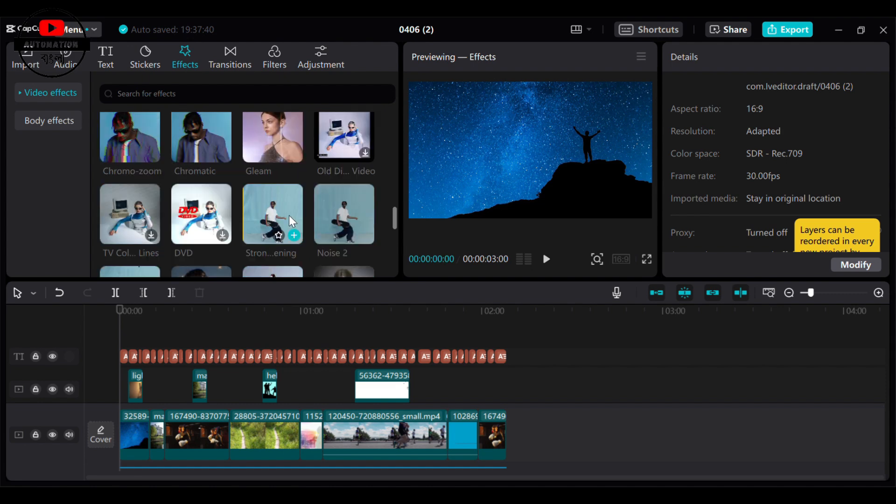
scroll(285, 231, down, 5)
scroll(317, 227, down, 2)
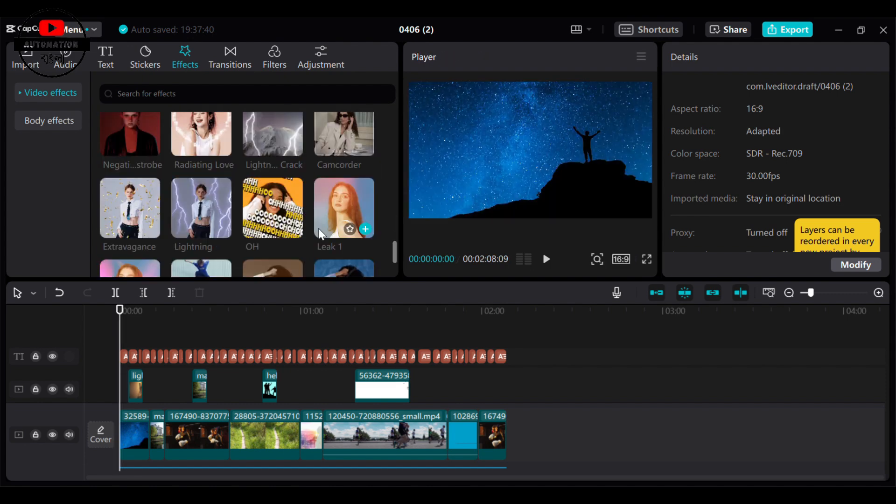
scroll(318, 228, up, 2)
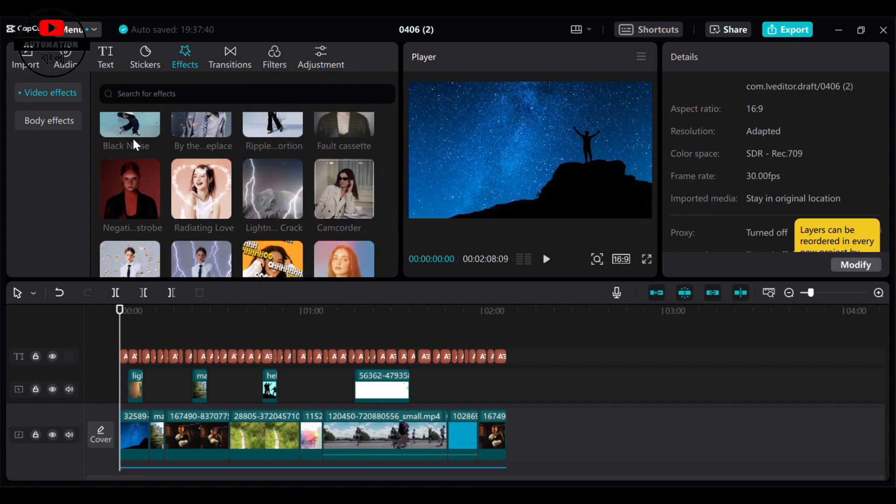
drag(126, 125, 510, 372)
Add the Leak 1 effect at the start of the video and the Halo II effect over the second main-track clip
drag(190, 210, 139, 322)
scroll(240, 242, down, 1)
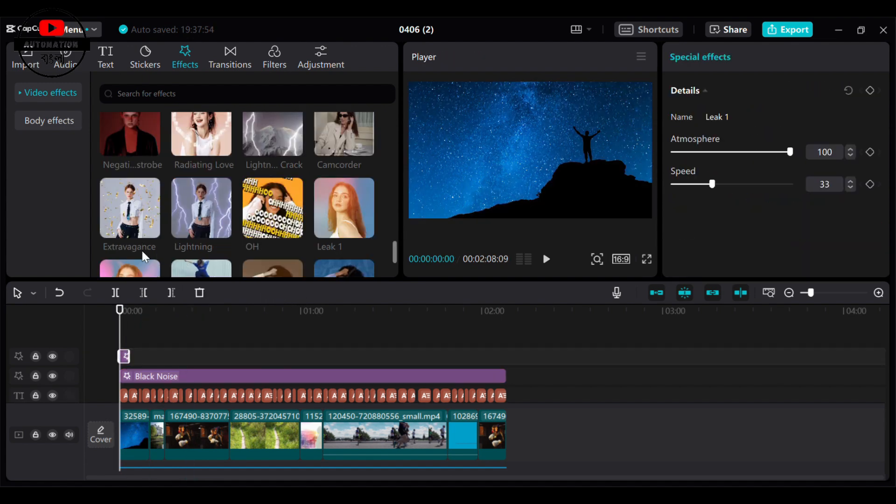
drag(136, 270, 157, 414)
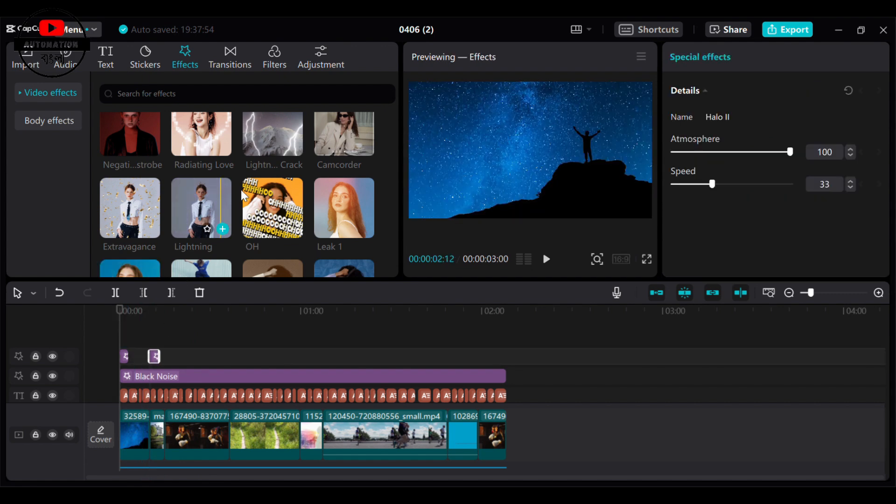
Add the By the Fireplace effect over the light bulb overlay clip and play the opening to check the effects
scroll(323, 205, up, 2)
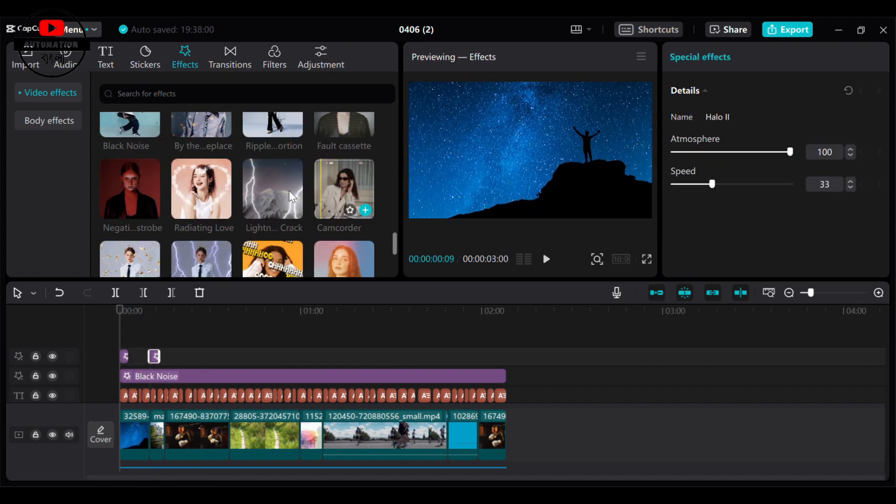
scroll(289, 190, up, 1)
drag(172, 232, 161, 416)
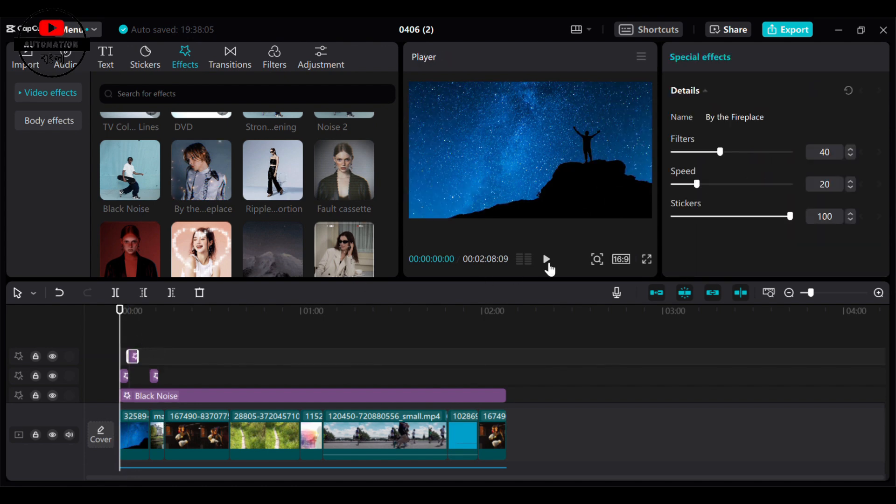
click(546, 259)
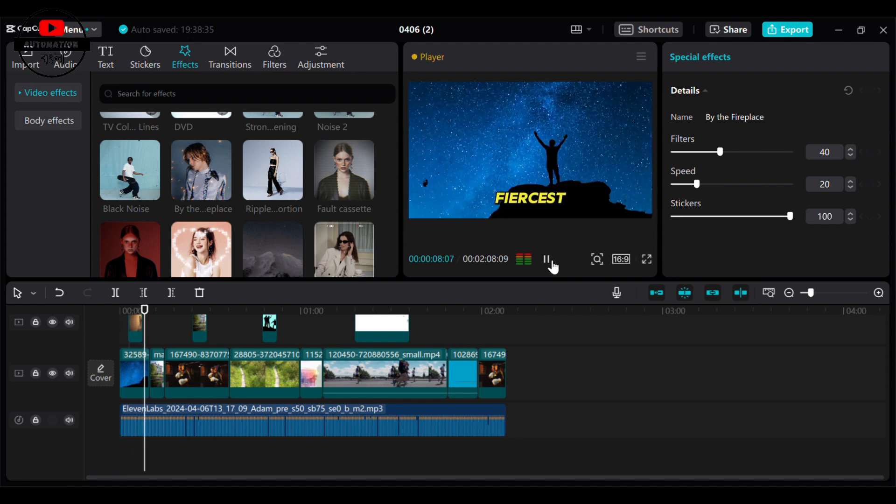
scroll(446, 379, up, 4)
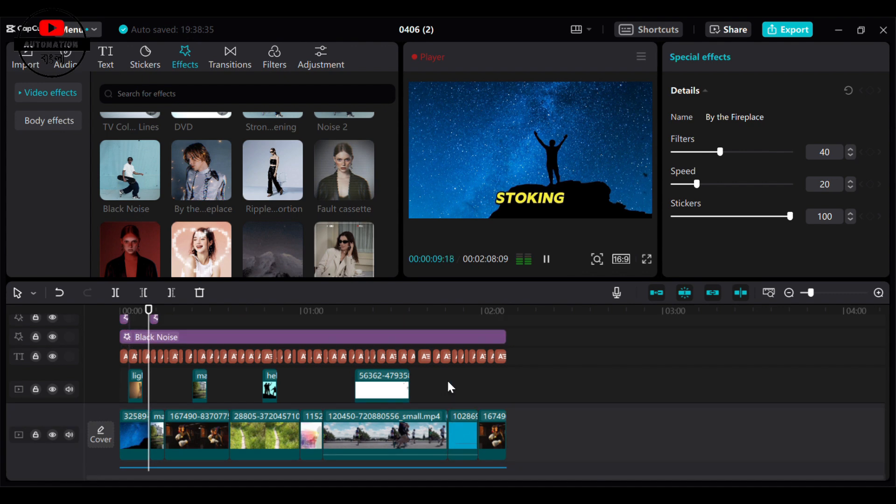
click(546, 258)
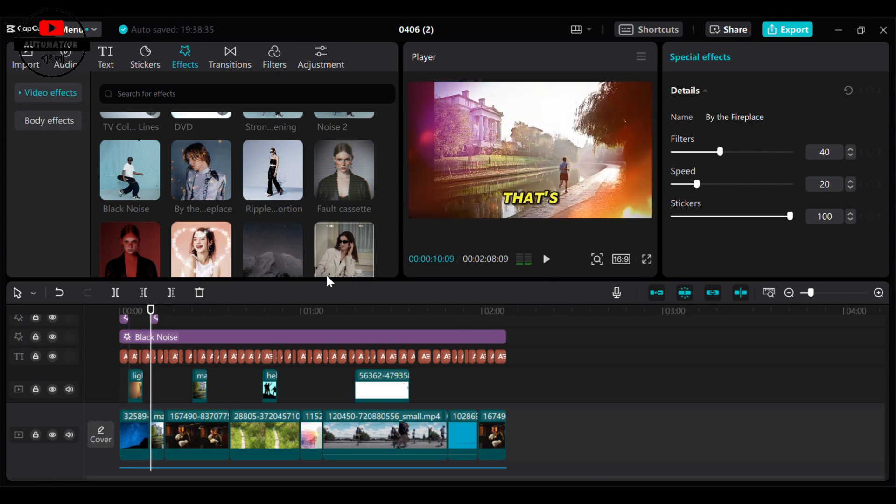
click(201, 173)
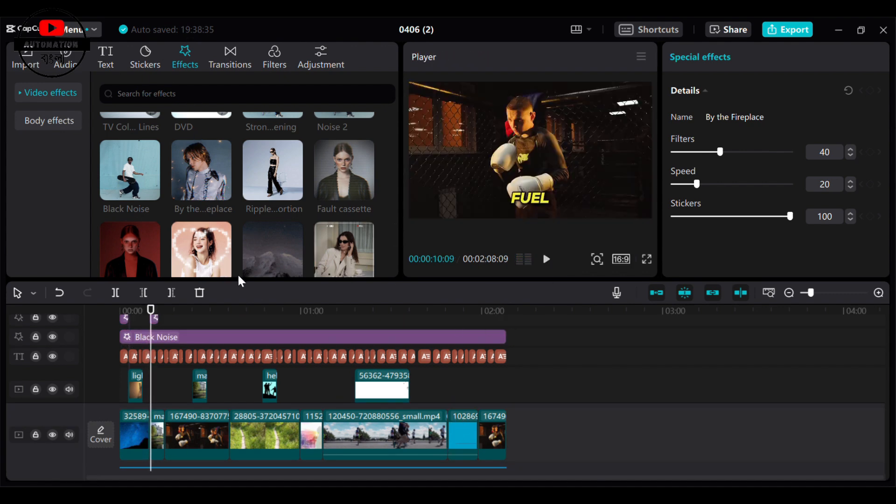
Add the Gradient Wipe transition between the 32589 starry sky clip and the canal runner clip
click(230, 57)
scroll(323, 211, down, 2)
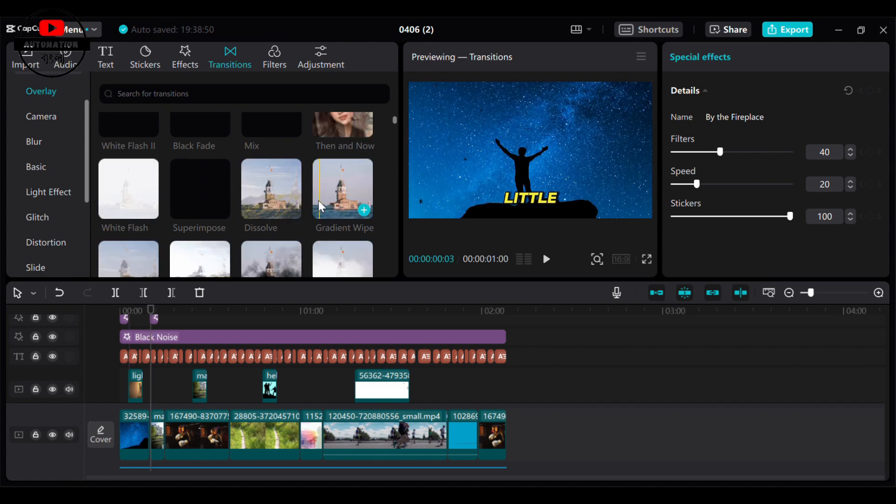
click(275, 459)
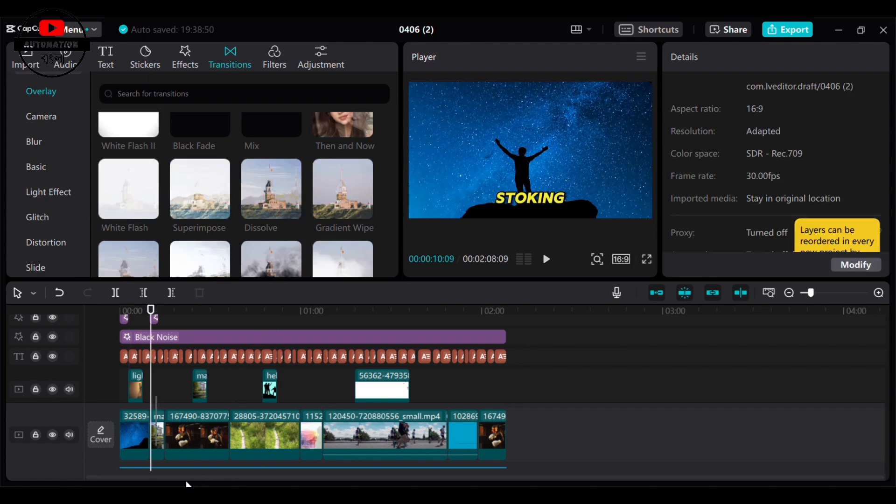
click(364, 210)
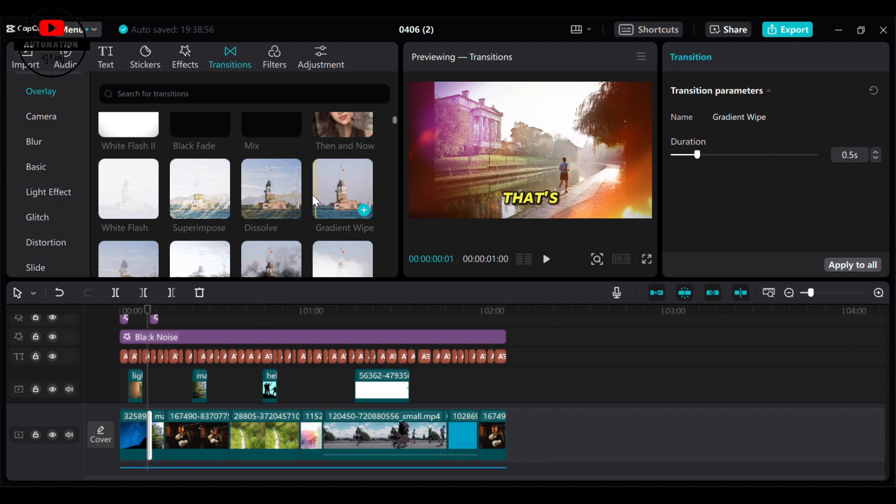
Add transitions at the cuts before and after the 167490 boxer clip and at the end of the 28805 clip
scroll(341, 233, down, 4)
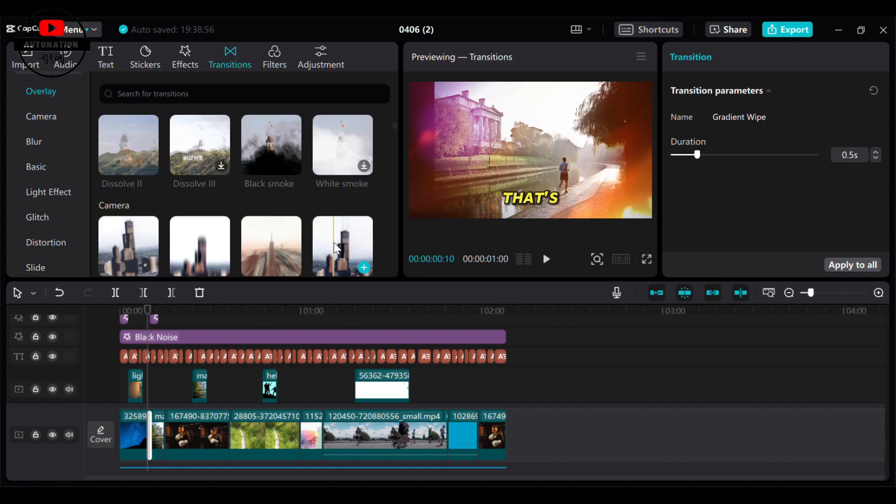
click(202, 473)
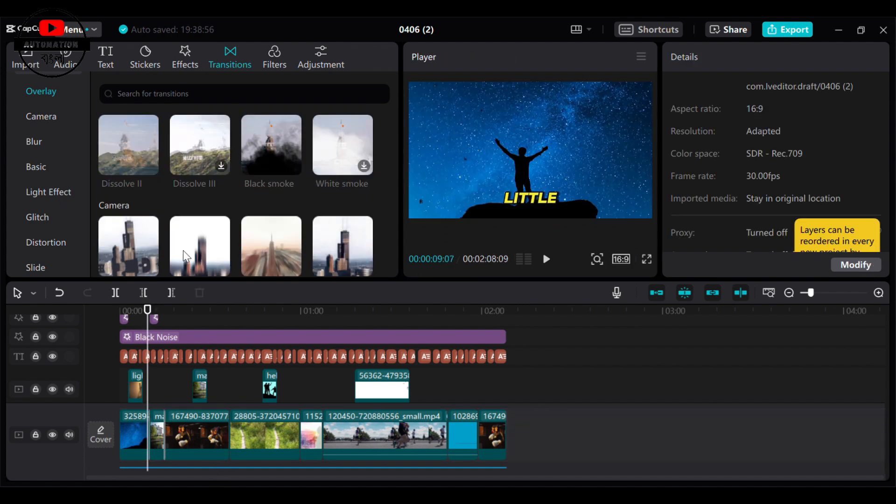
scroll(164, 234, down, 3)
mouse_move(142, 203)
mouse_down()
mouse_move(219, 341)
mouse_move(229, 434)
mouse_up()
click(301, 436)
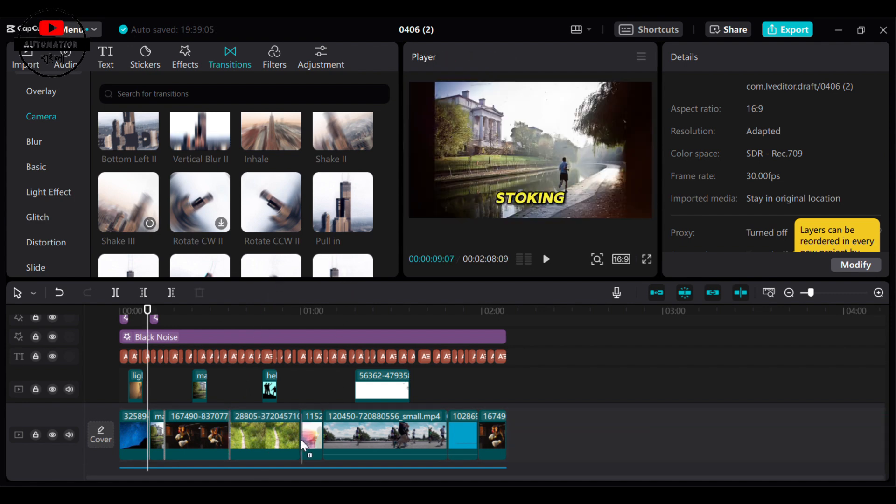
key(Delete)
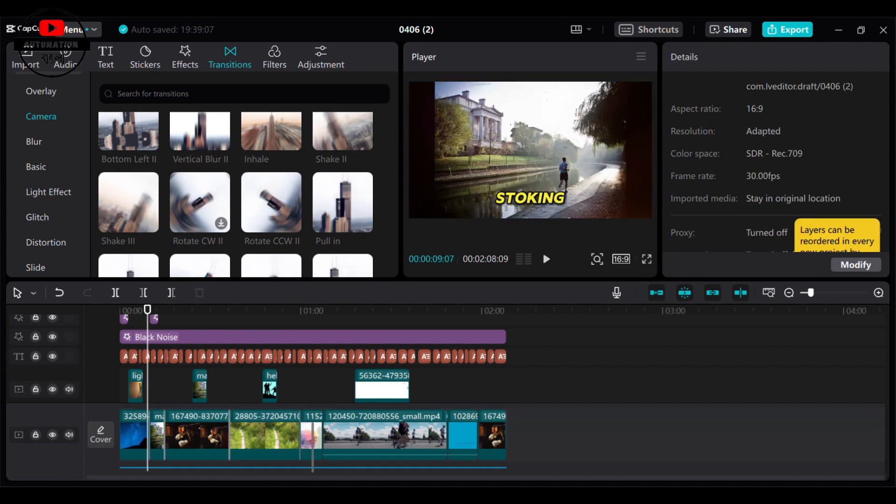
Add the Shake II transition before the 120450 runners clip and the Right transition after it
drag(304, 270, 323, 434)
scroll(321, 211, down, 3)
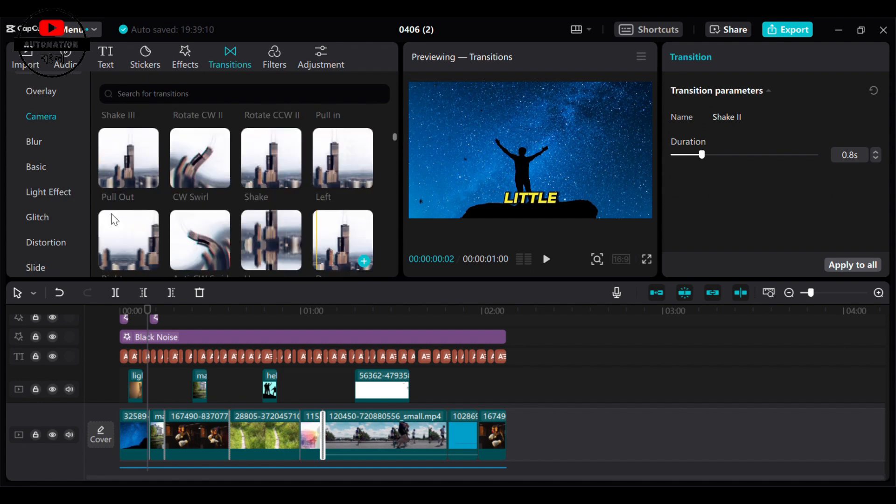
drag(136, 240, 448, 434)
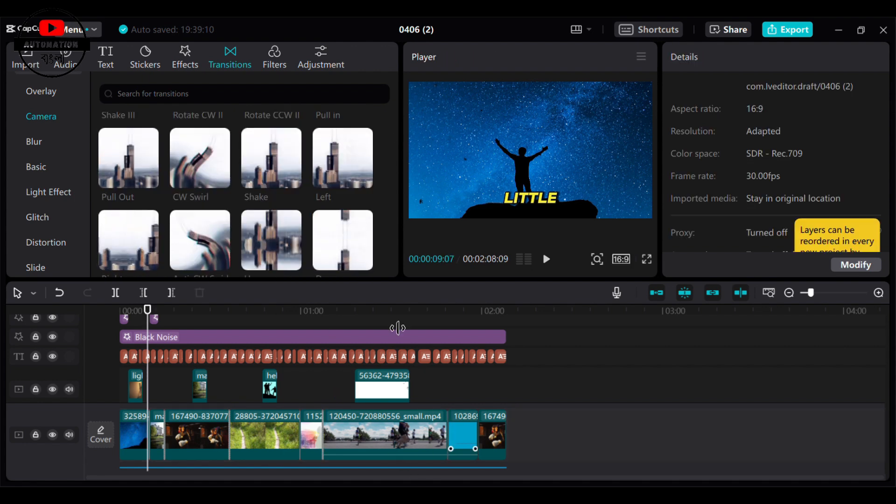
Add the Infinite transition before the final 167490 clip and return to the start of the timeline
scroll(309, 226, down, 3)
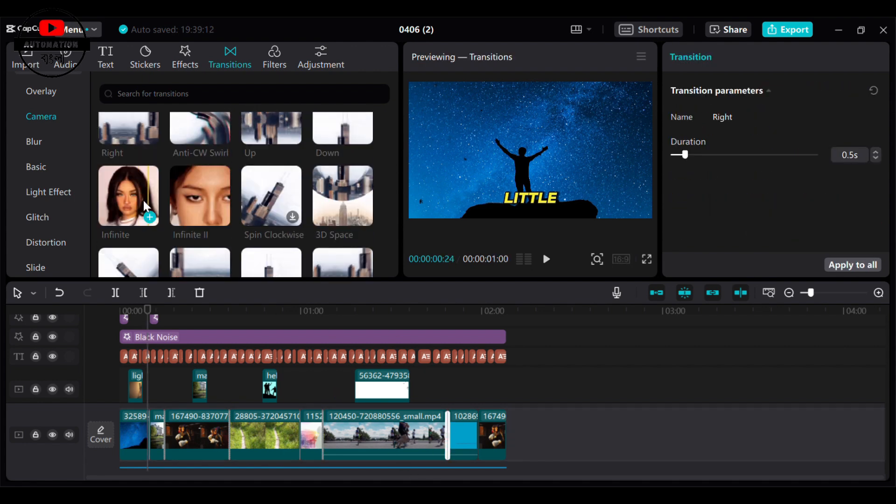
drag(150, 206, 494, 435)
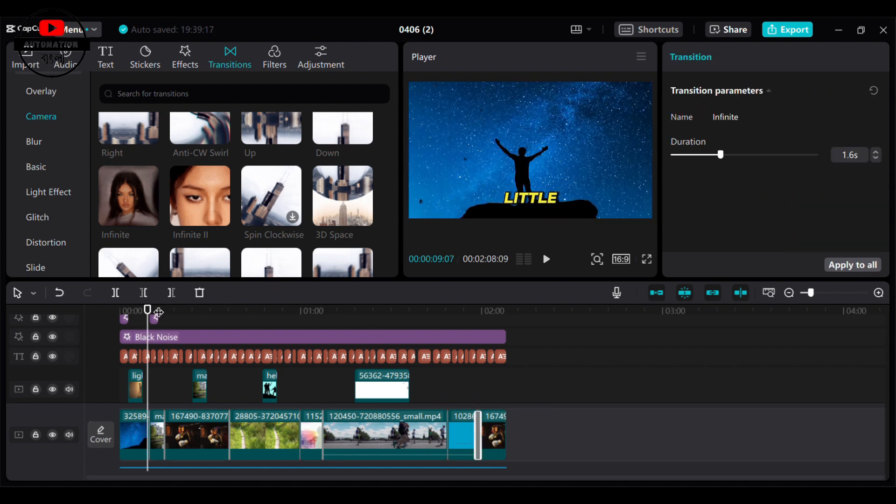
drag(150, 310, 67, 321)
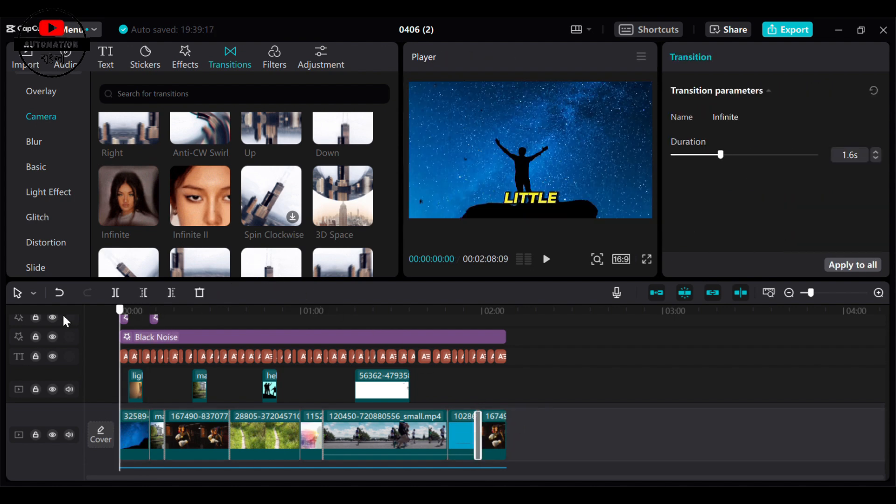
Give the light bulb overlay clip the Shake 1 entry and Zoom Out exit animations, and play that section to check it
click(138, 390)
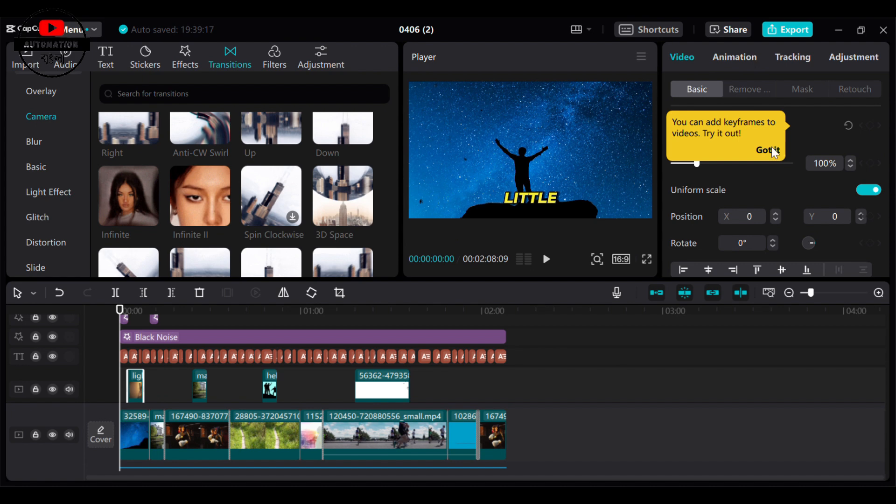
click(734, 57)
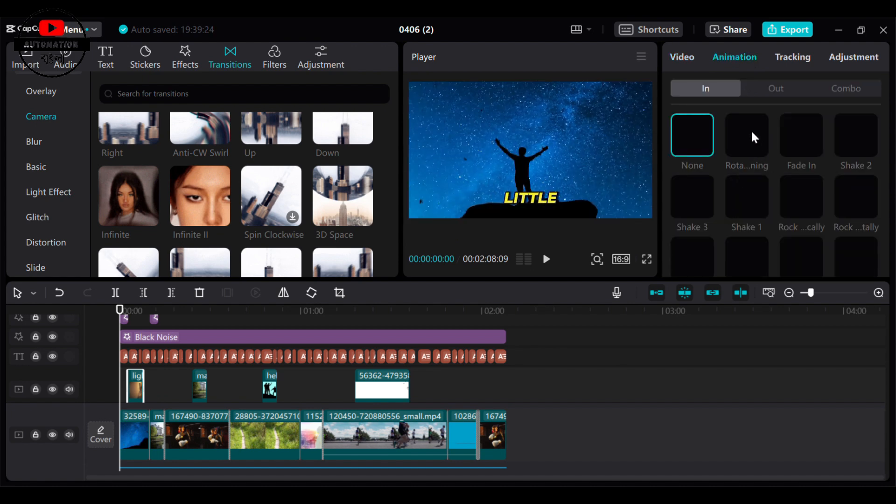
click(745, 196)
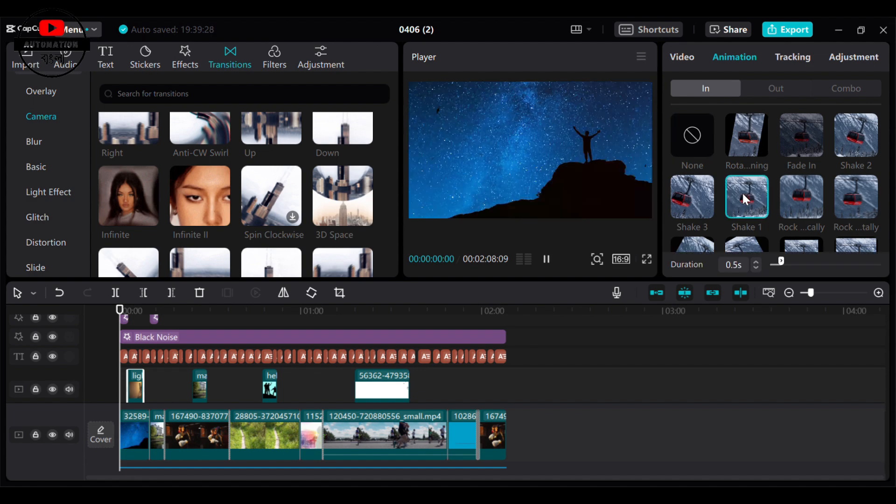
click(793, 89)
click(793, 191)
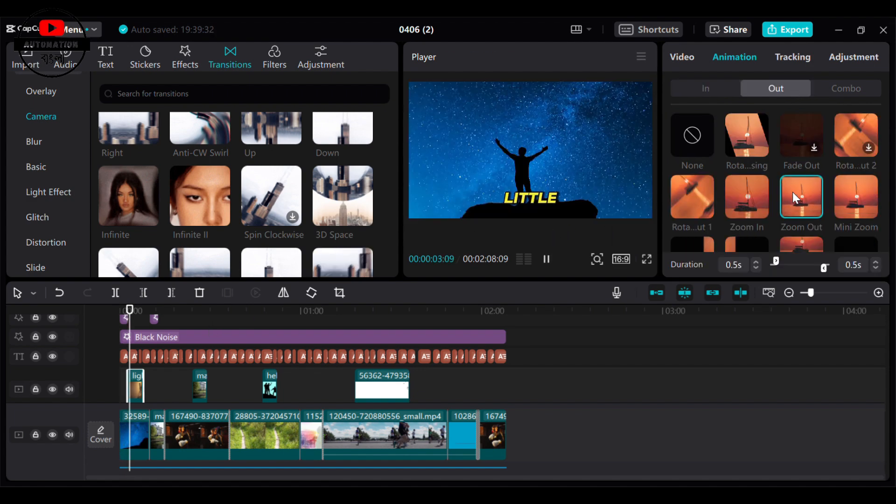
click(546, 260)
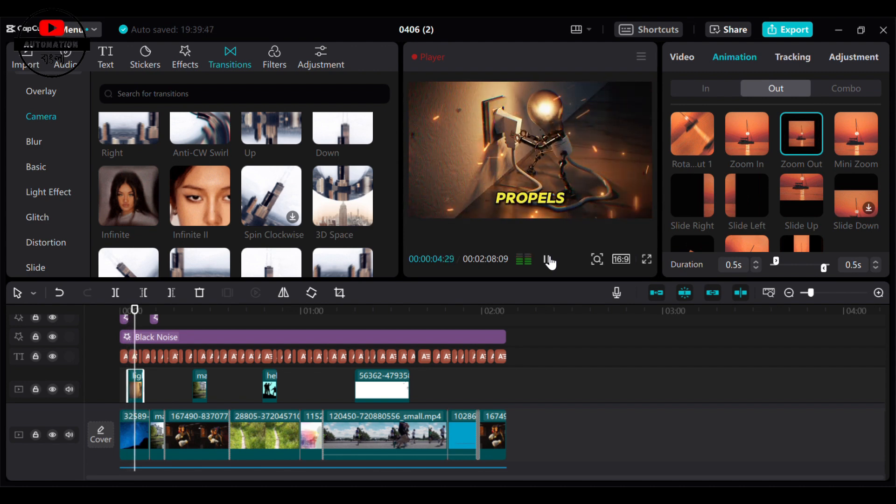
click(548, 261)
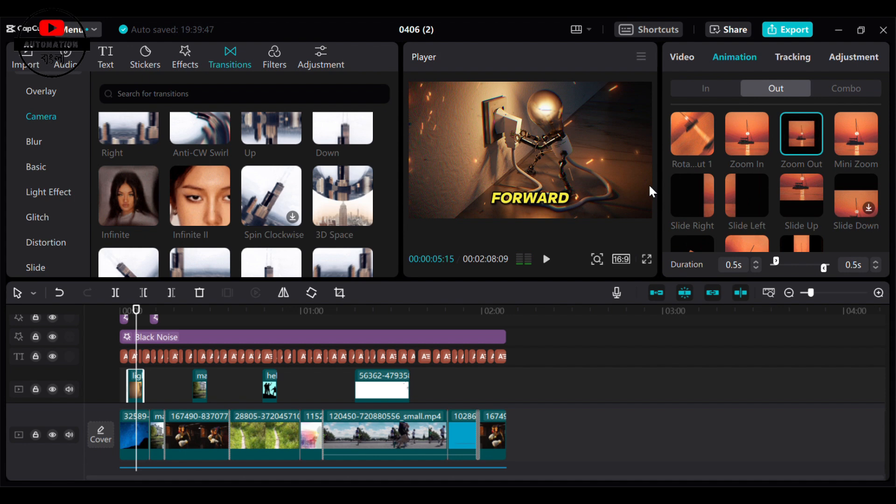
Start exporting the finished video
click(794, 30)
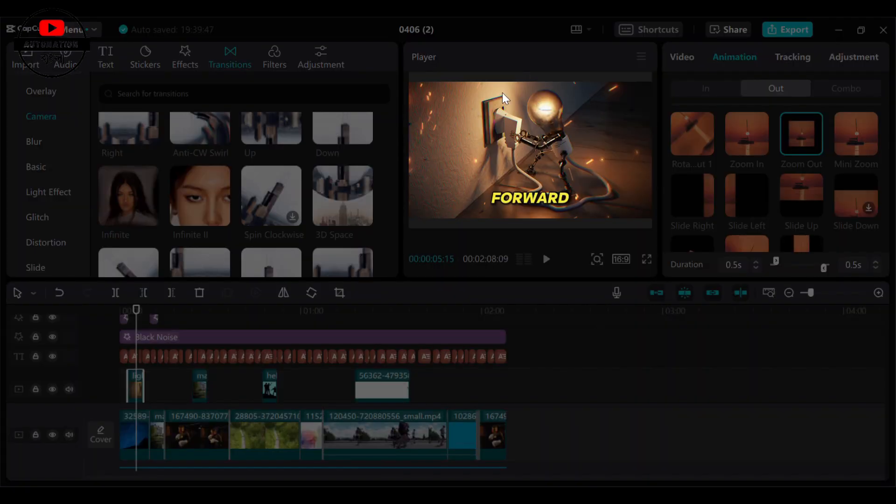